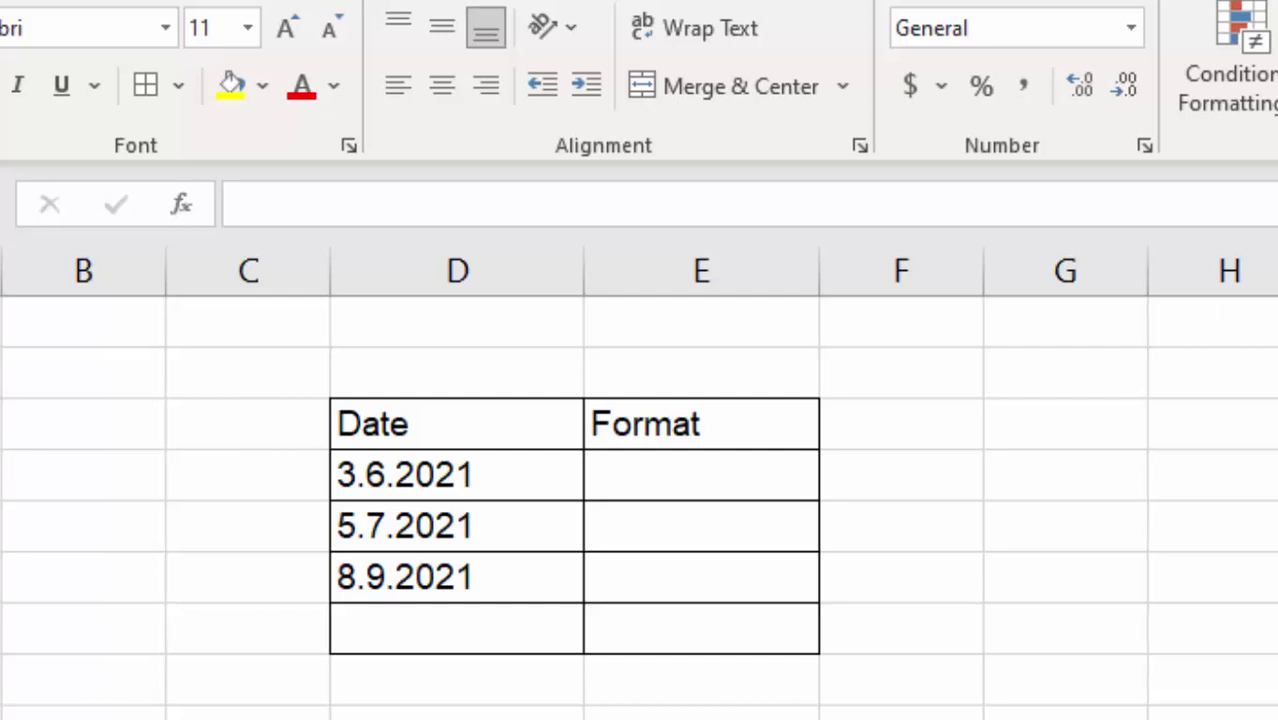
Inspect the 3.6.2021 and 5.7.2021 text dates, then fill the 3.6.2021 cell yellow
left_click(480, 477)
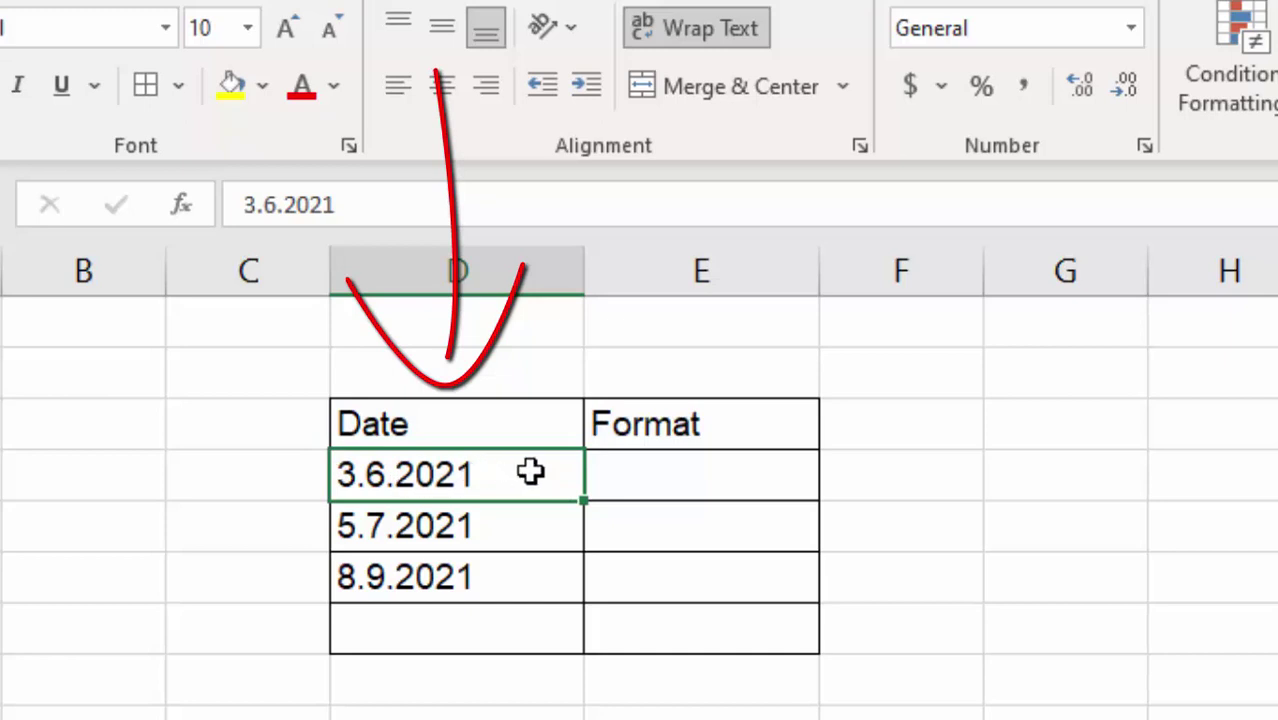
left_click(528, 520)
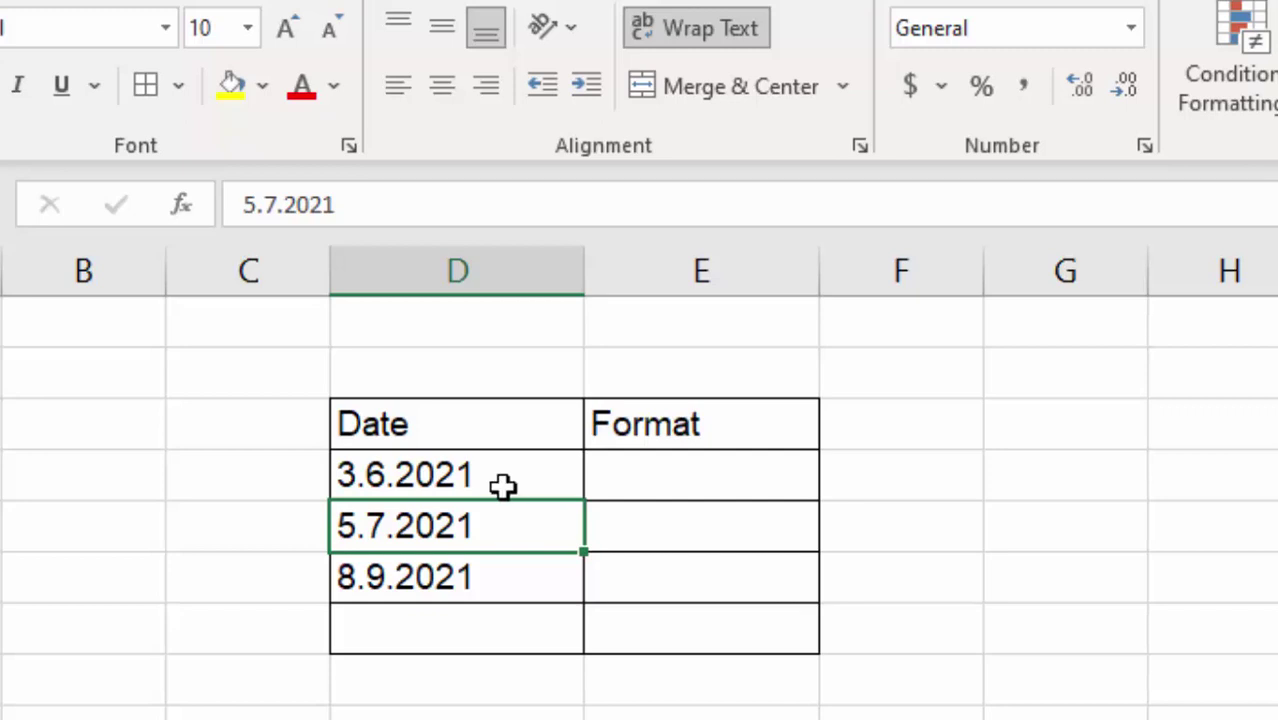
left_click(502, 486)
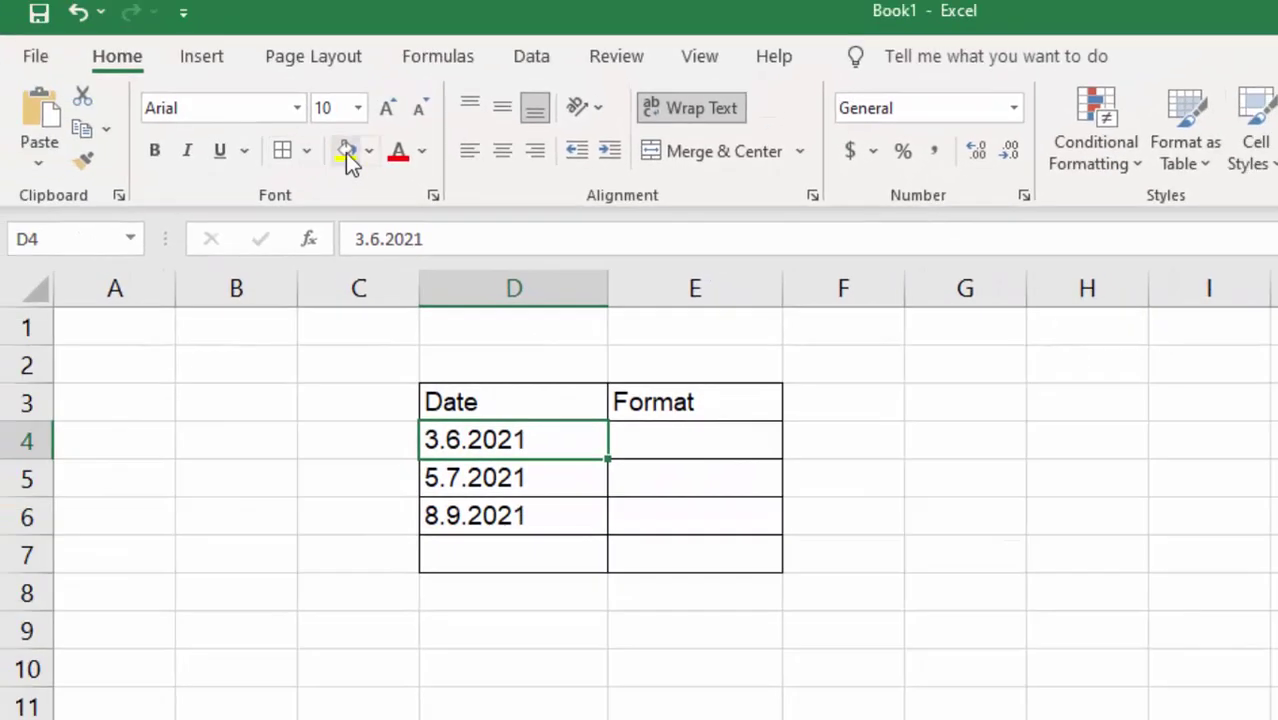
left_click(315, 133)
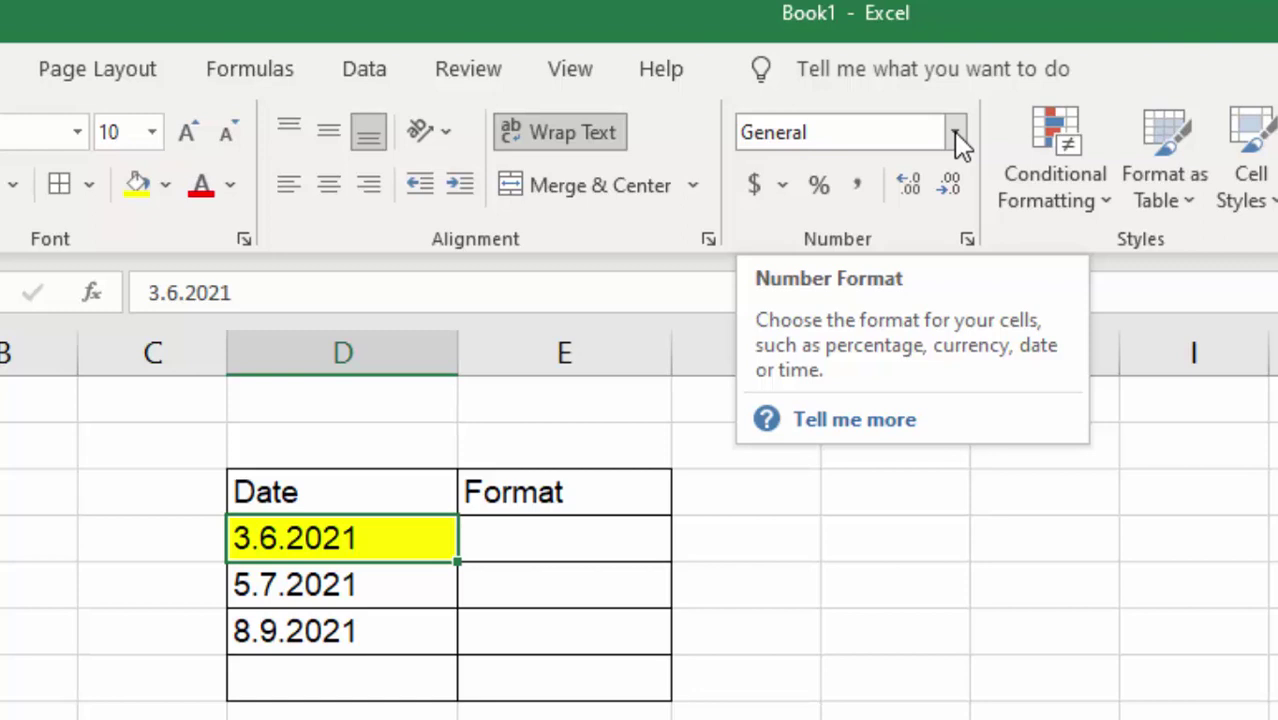
Apply the Short Date number format to the 3.6.2021 cell
left_click(954, 131)
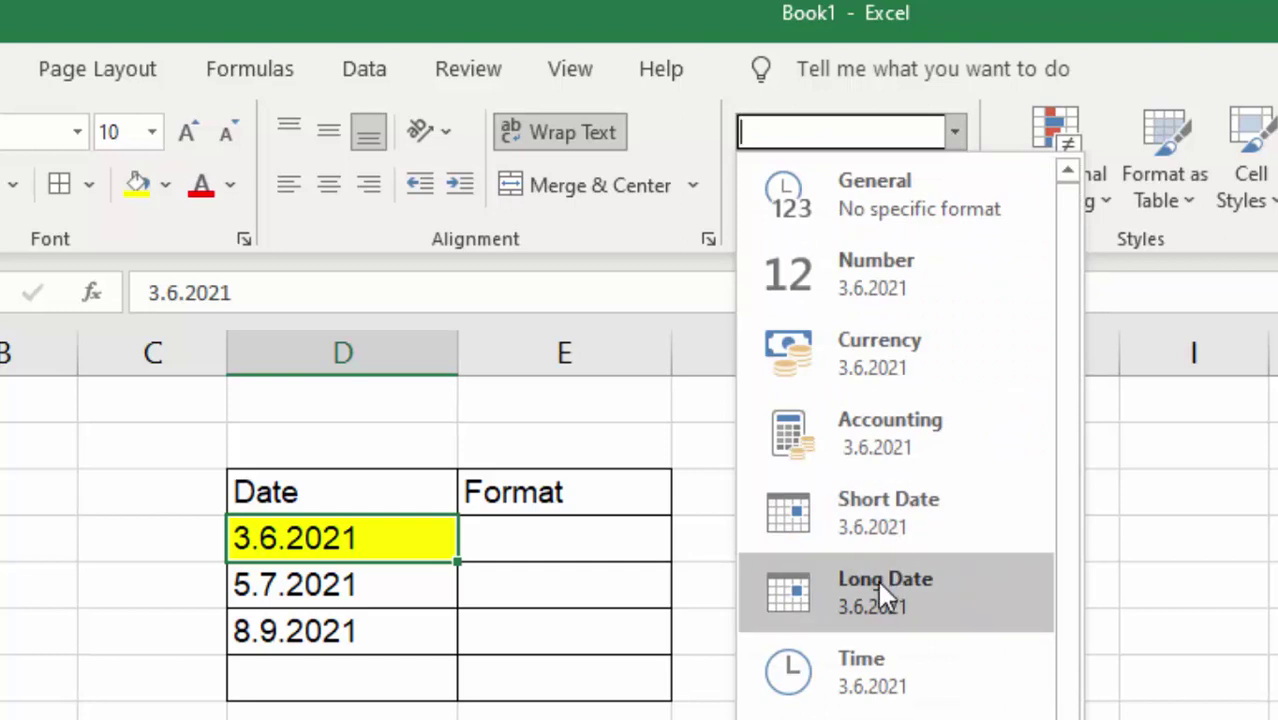
left_click(845, 528)
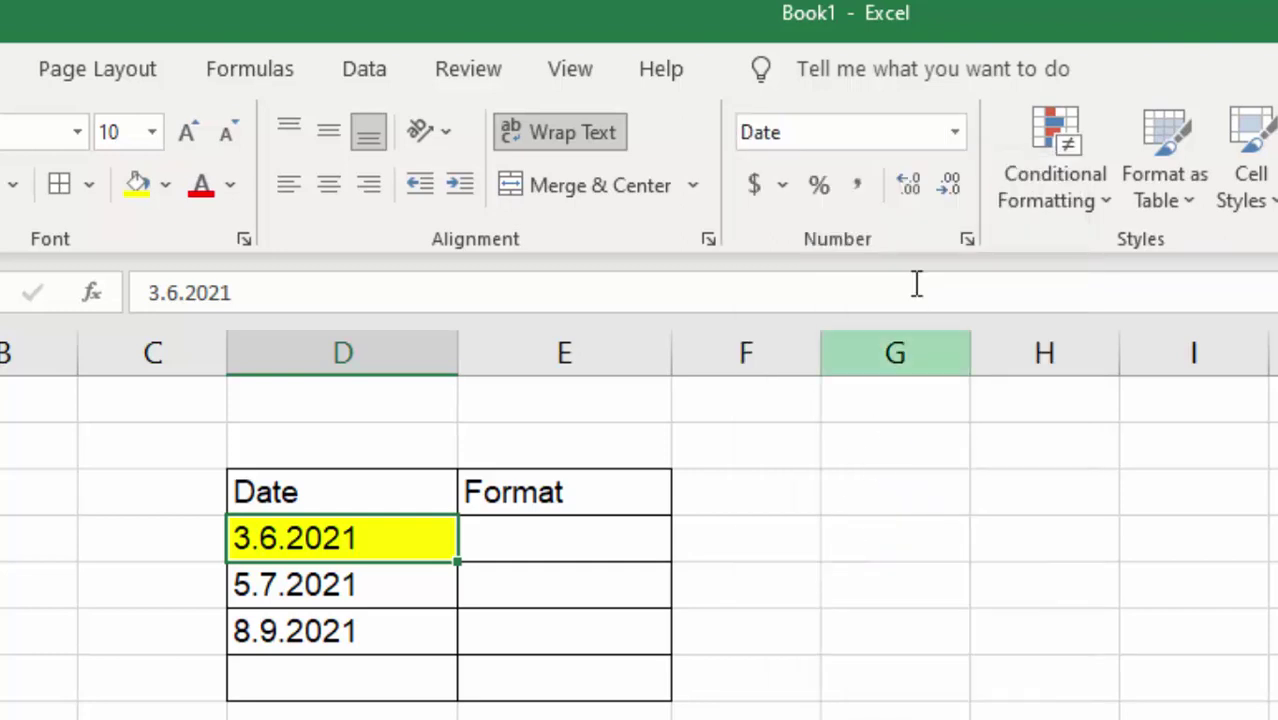
left_click(955, 130)
left_click(955, 130)
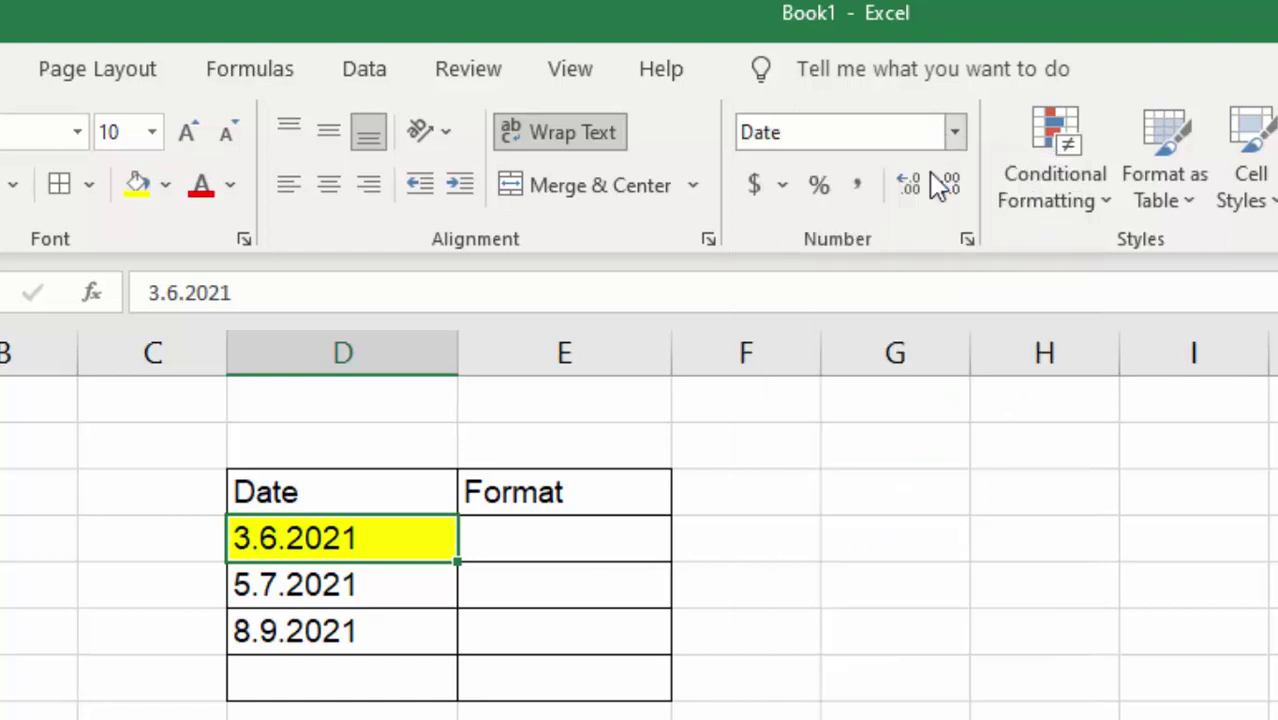
left_click(564, 677)
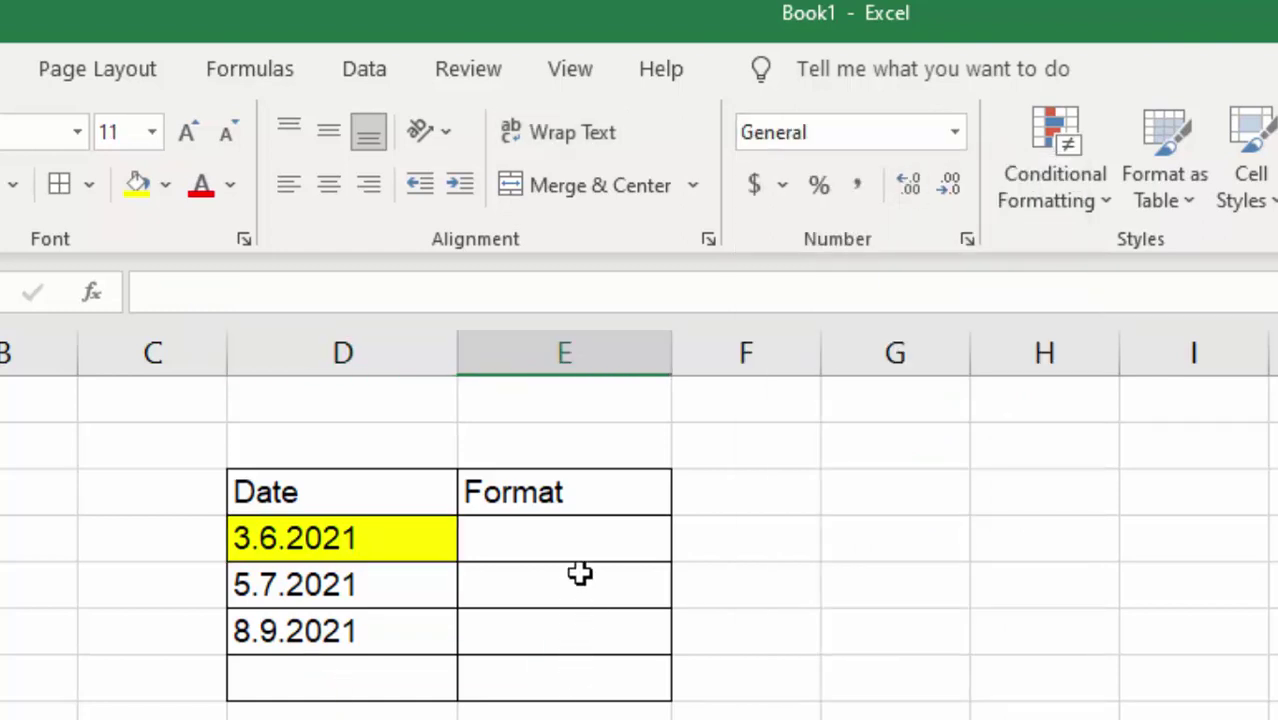
Enter 8-5-2021 in the Format cell beside 3.6.2021 and check it is stored as a Date
left_click(577, 541)
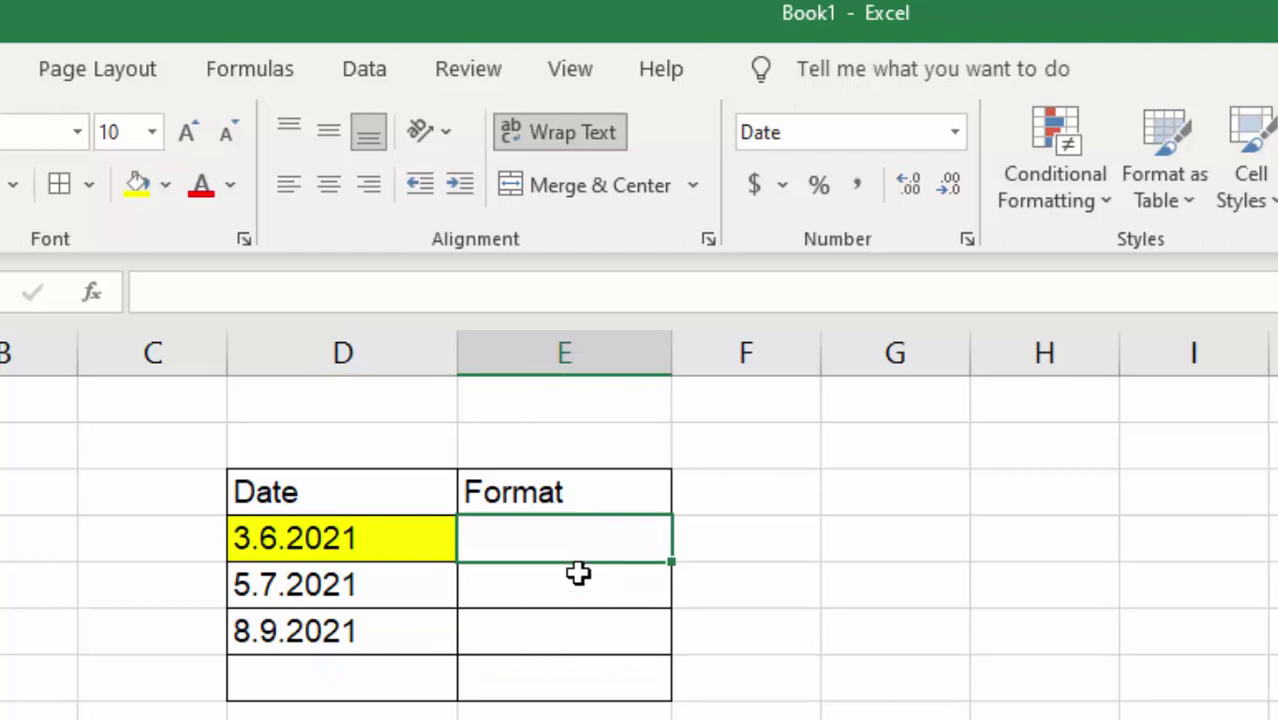
type("8")
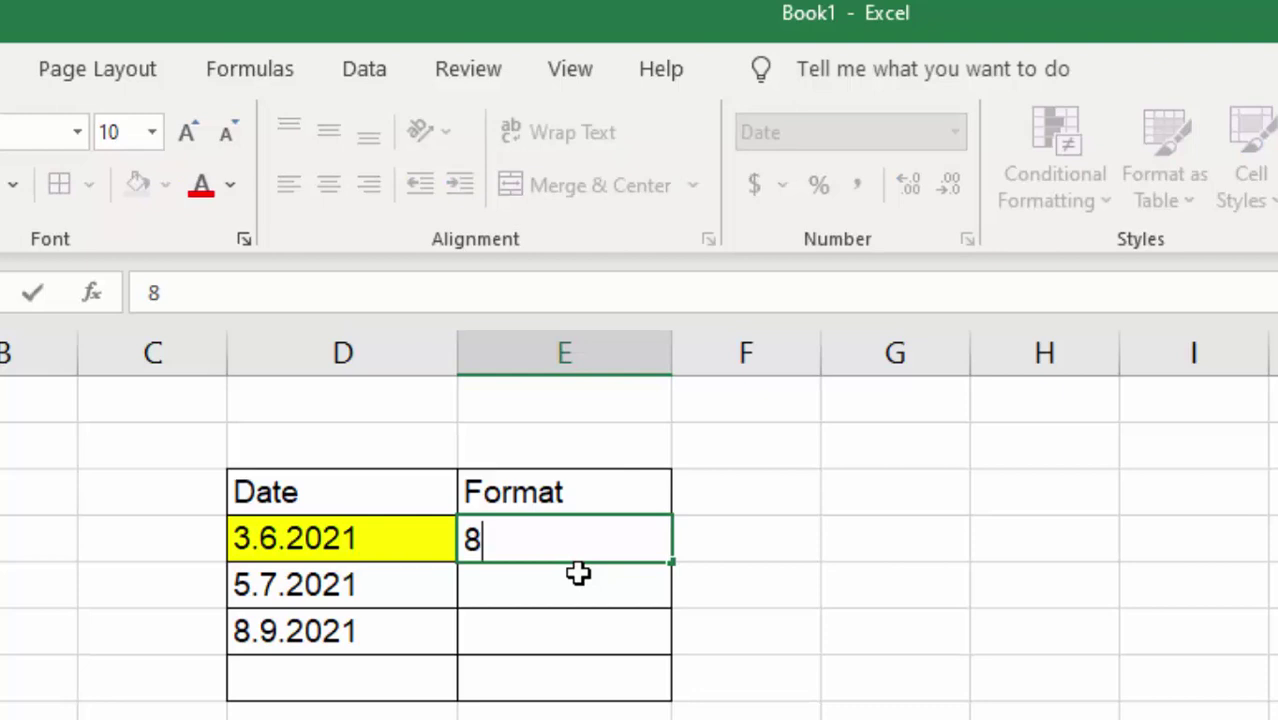
type("-5")
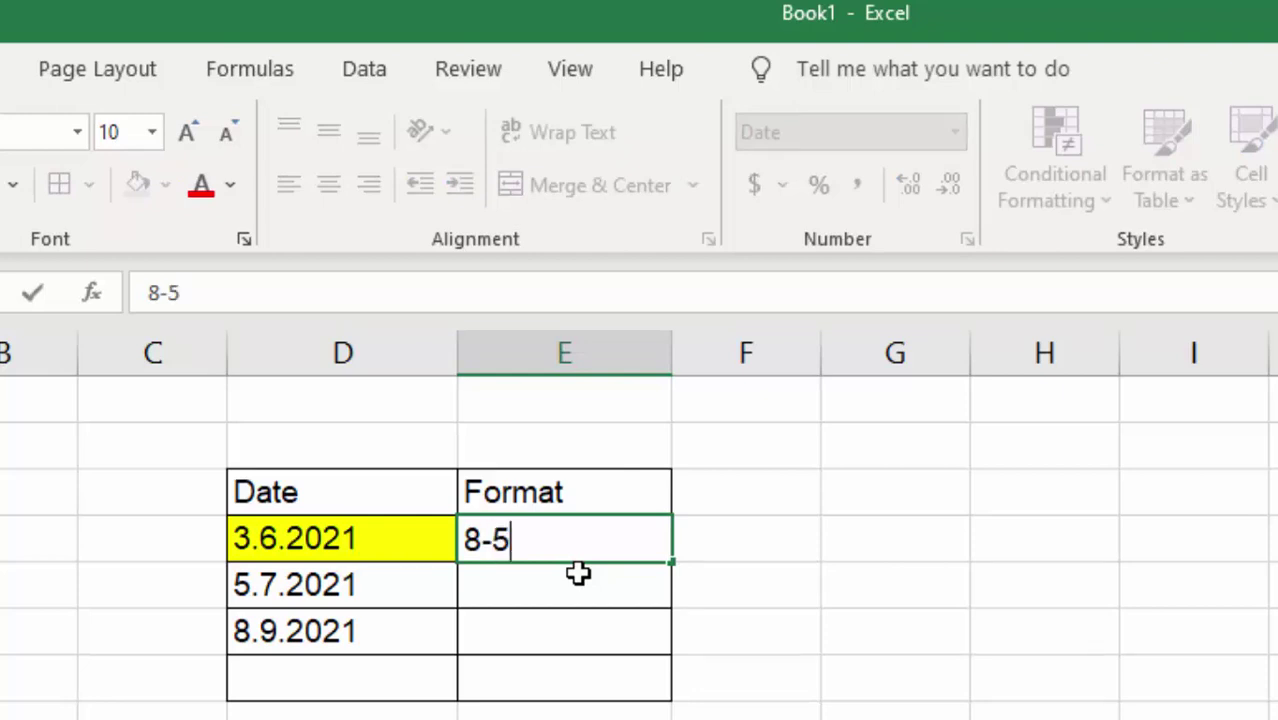
type("-20")
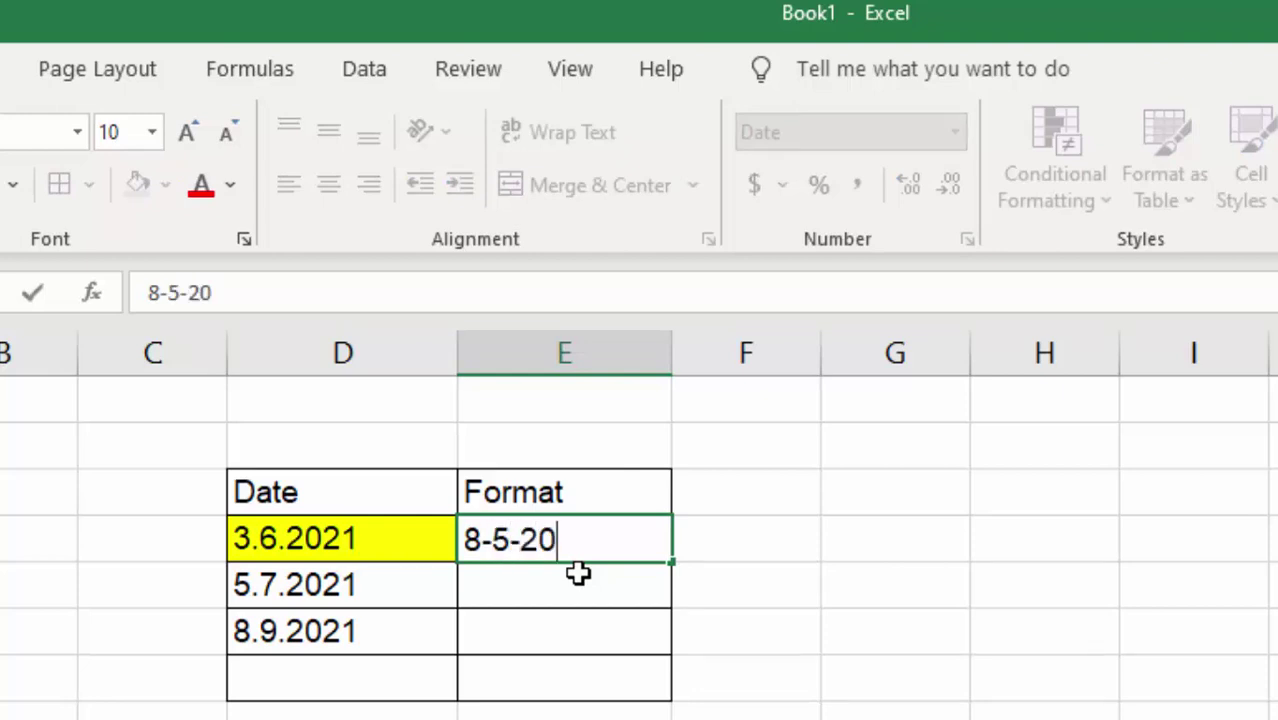
type("21")
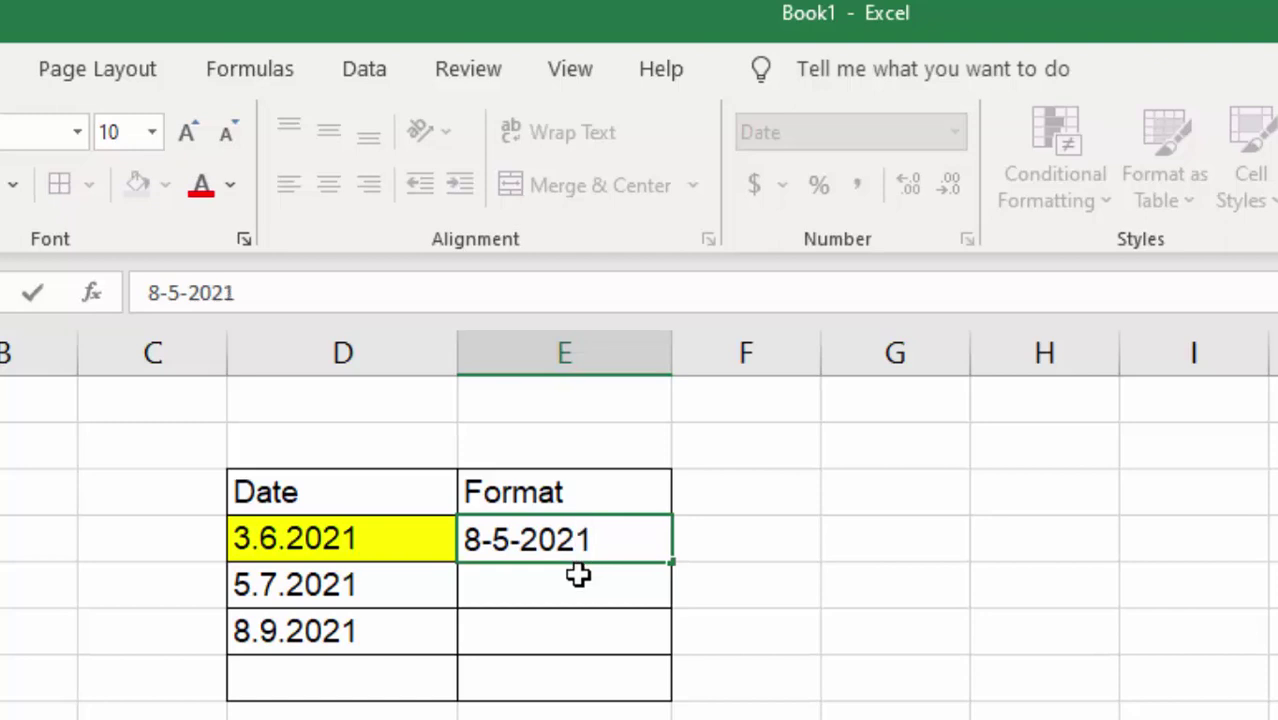
key("Return")
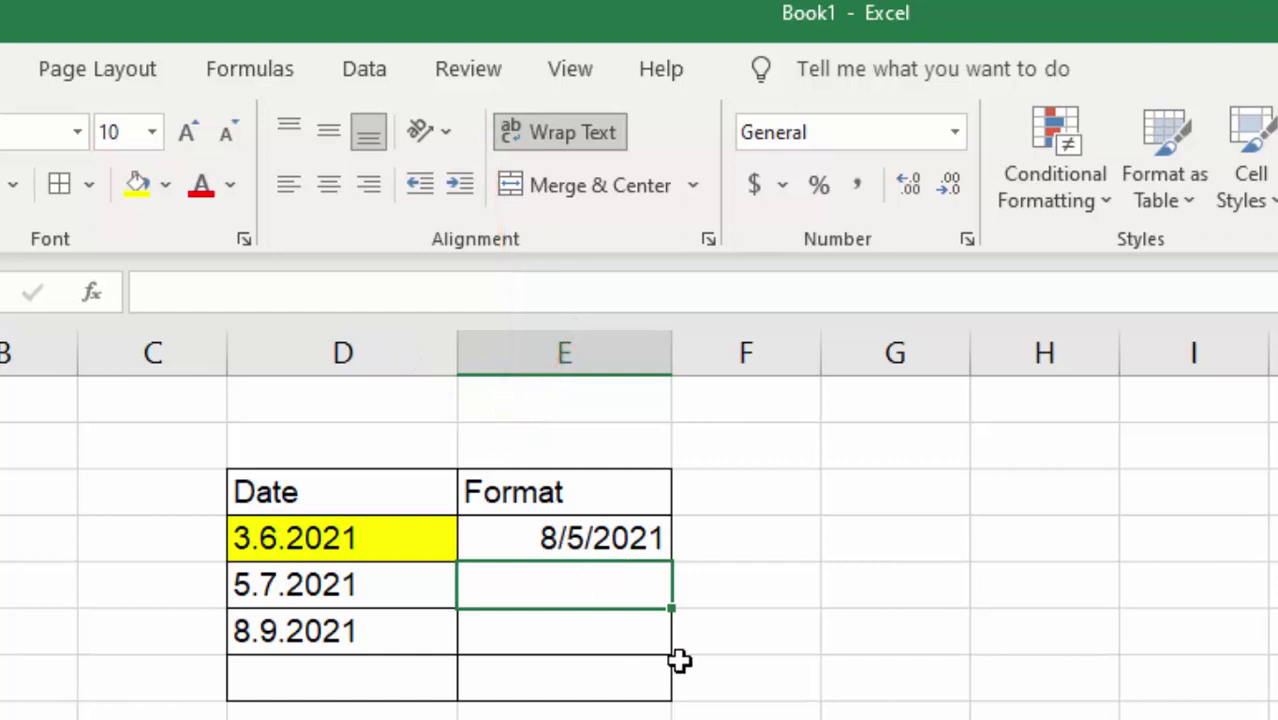
left_click(516, 540)
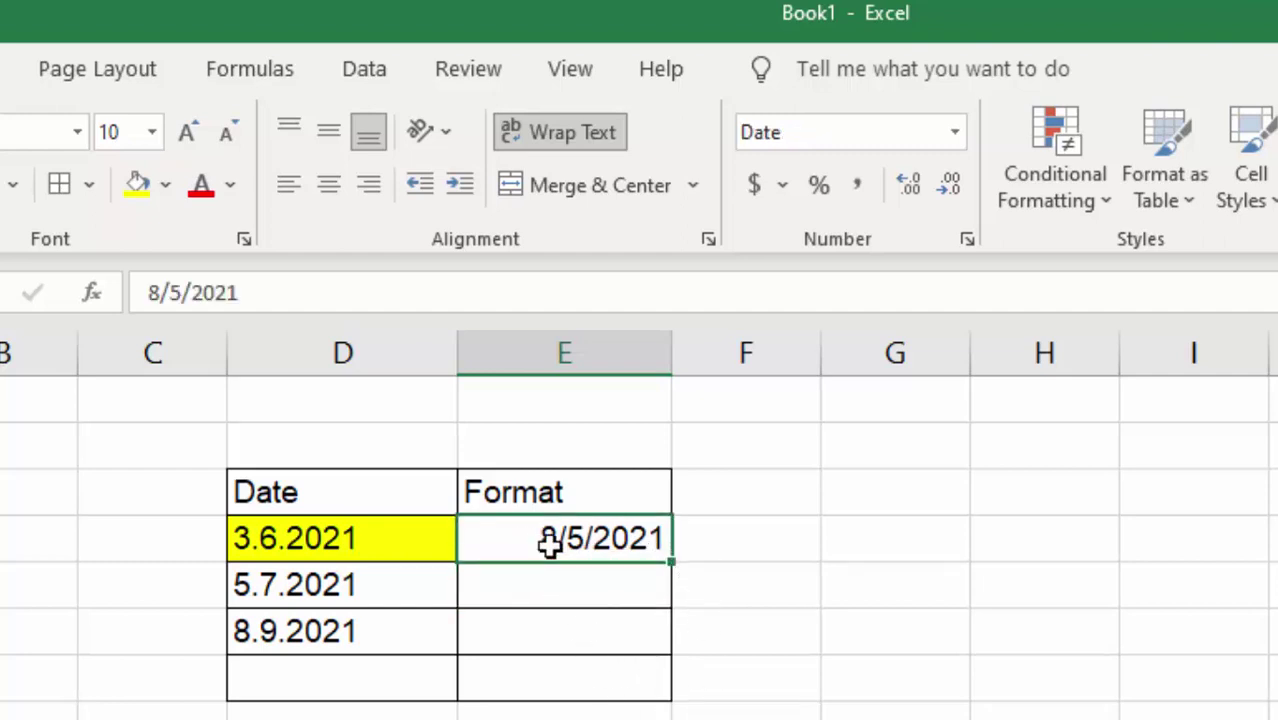
Fill the 8/5/2021 cell light orange and compare the 3.6.2021 cell's number format
left_click(166, 185)
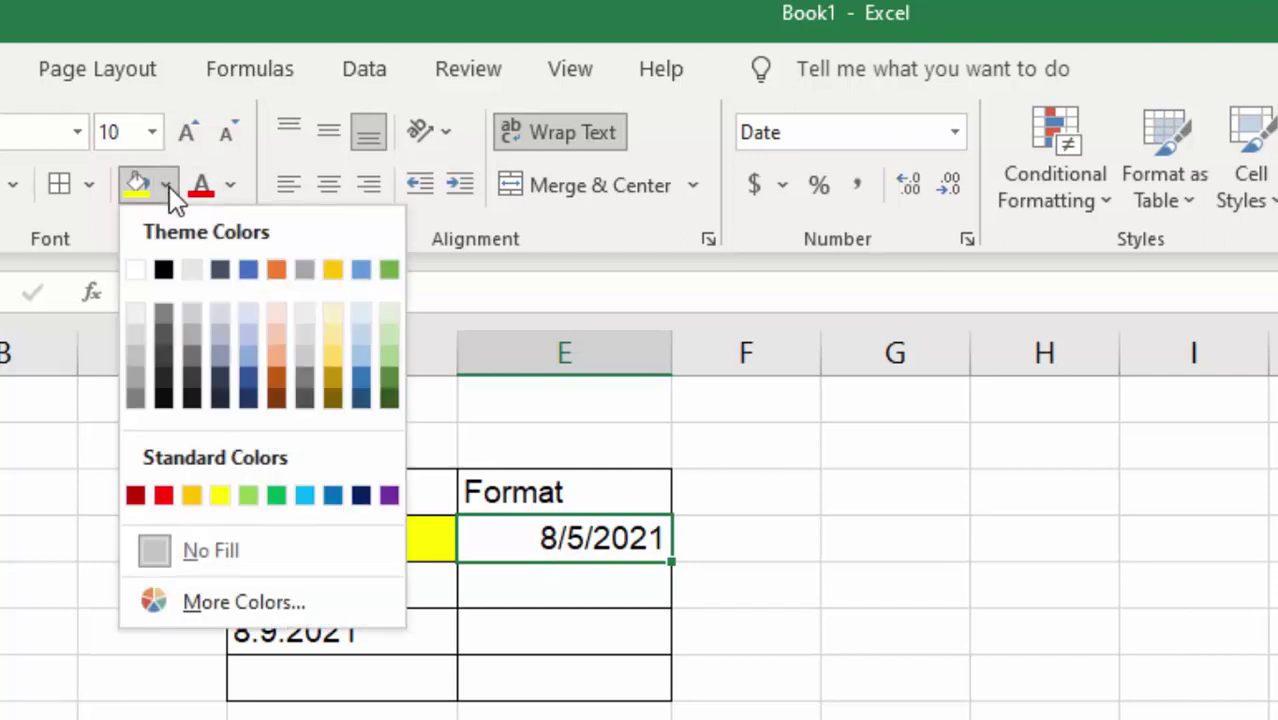
left_click(279, 335)
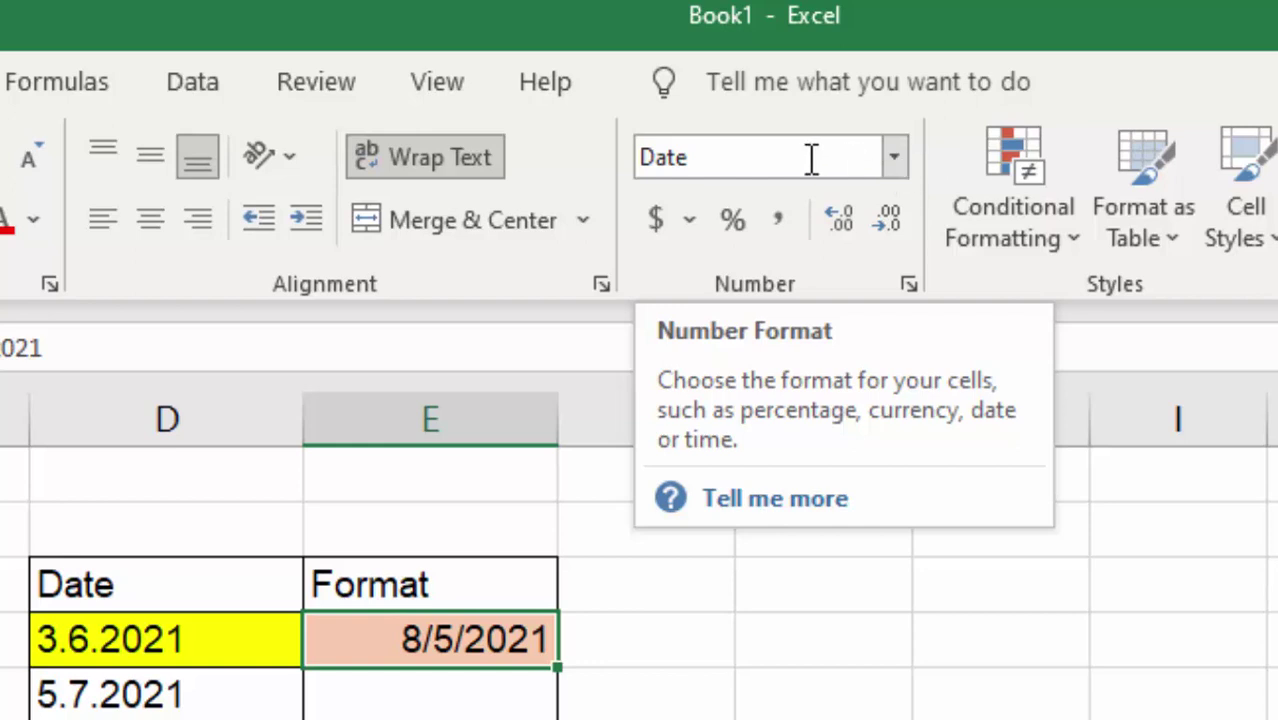
left_click(228, 640)
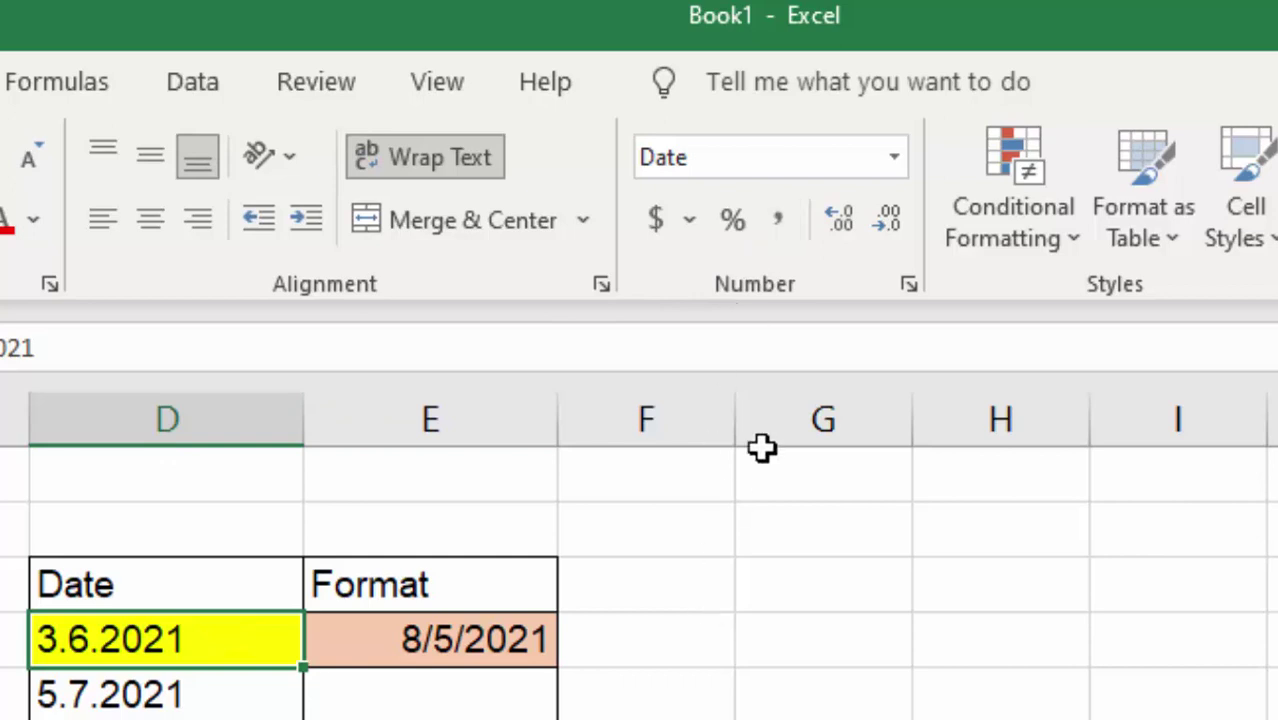
left_click(893, 160)
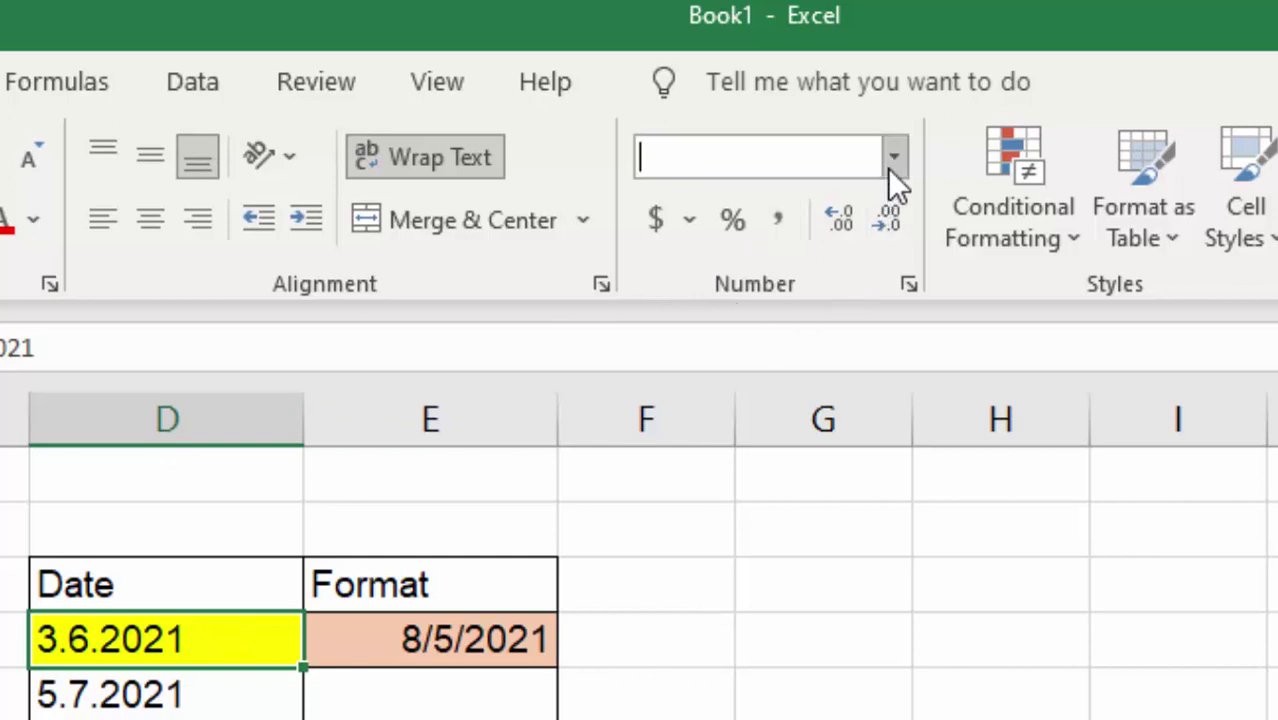
left_click(812, 215)
left_click(810, 672)
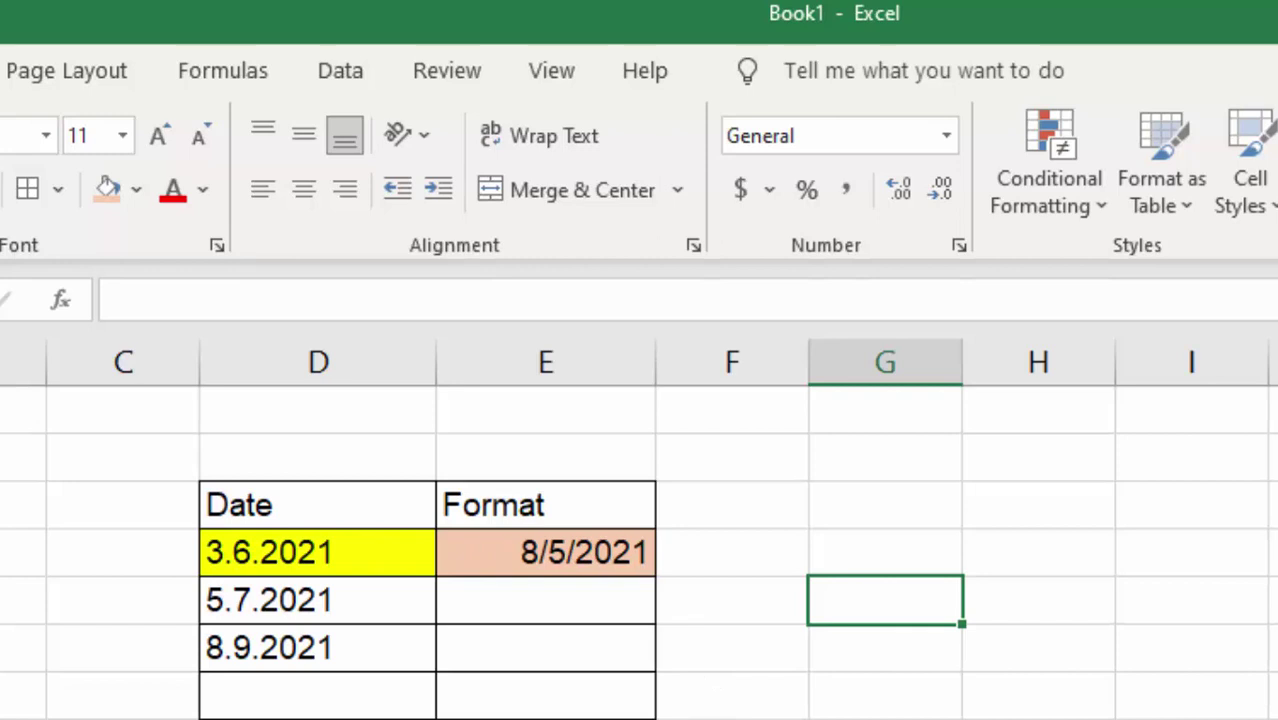
Select the three dotted text dates in D4:D6 and launch Data > Text to Columns
mouse_move(280, 551)
left_mouse_down()
mouse_move(334, 551)
mouse_move(308, 645)
left_mouse_up()
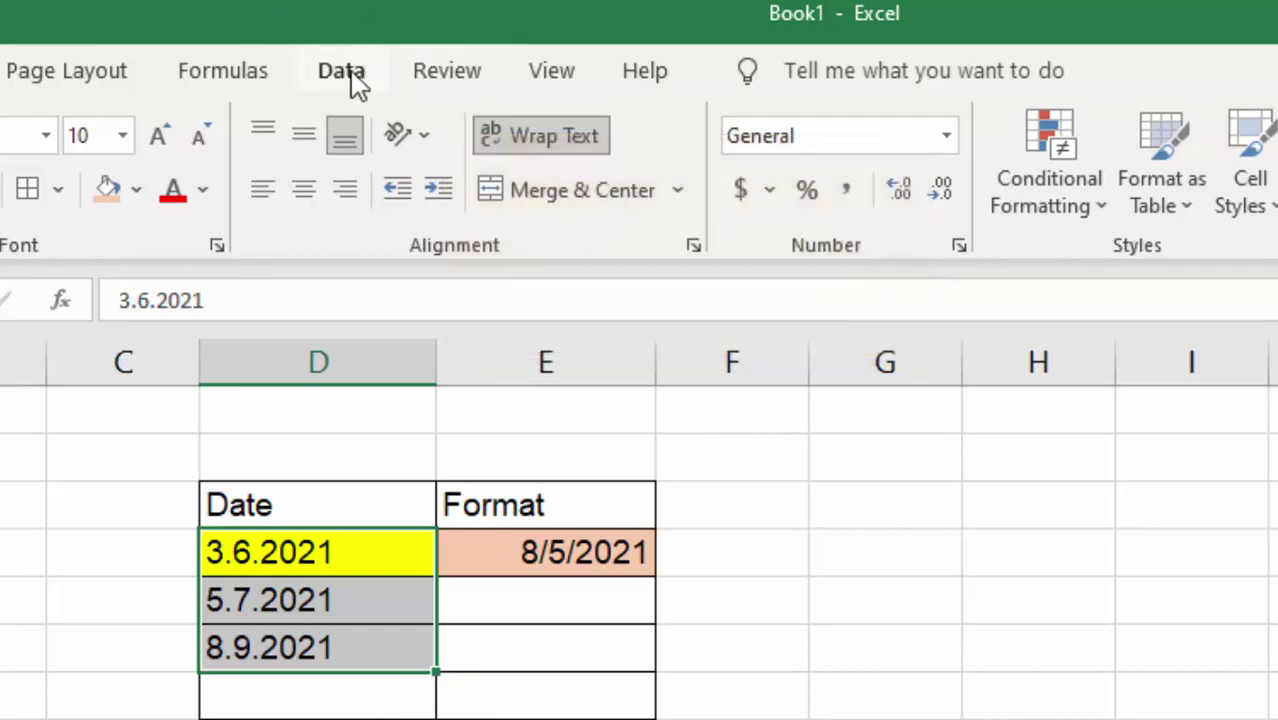
left_click(345, 72)
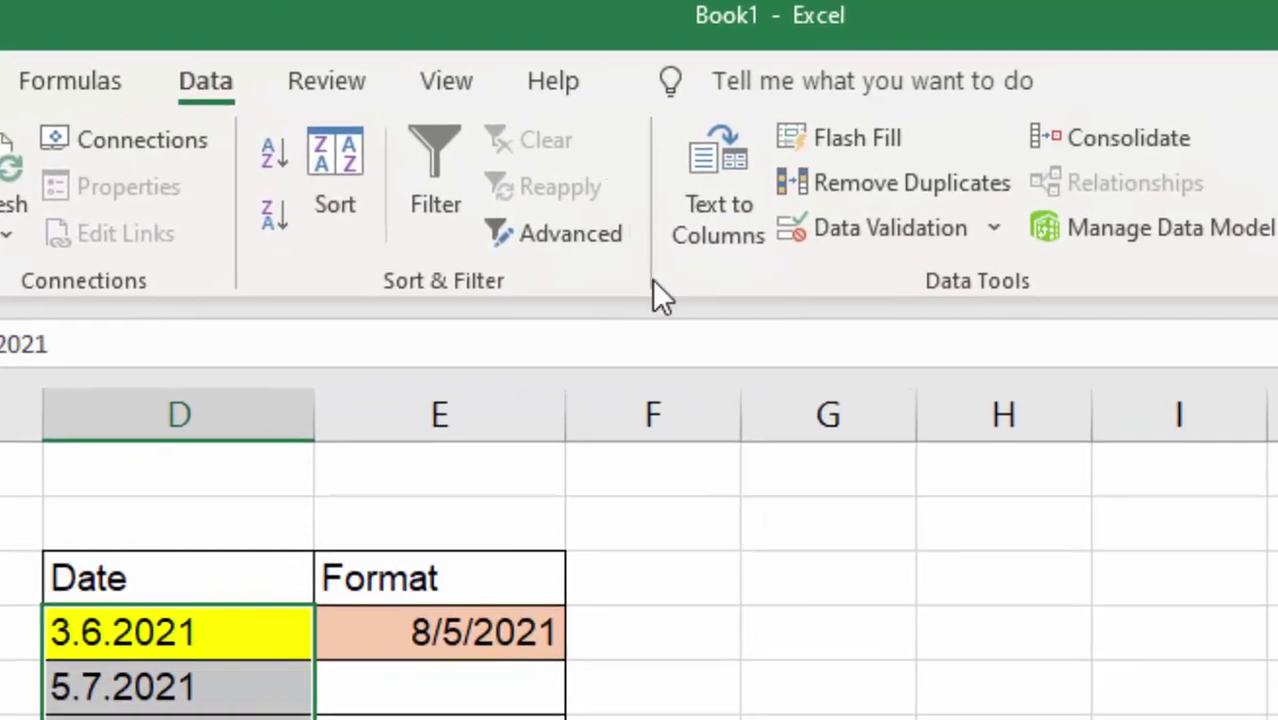
left_click(718, 190)
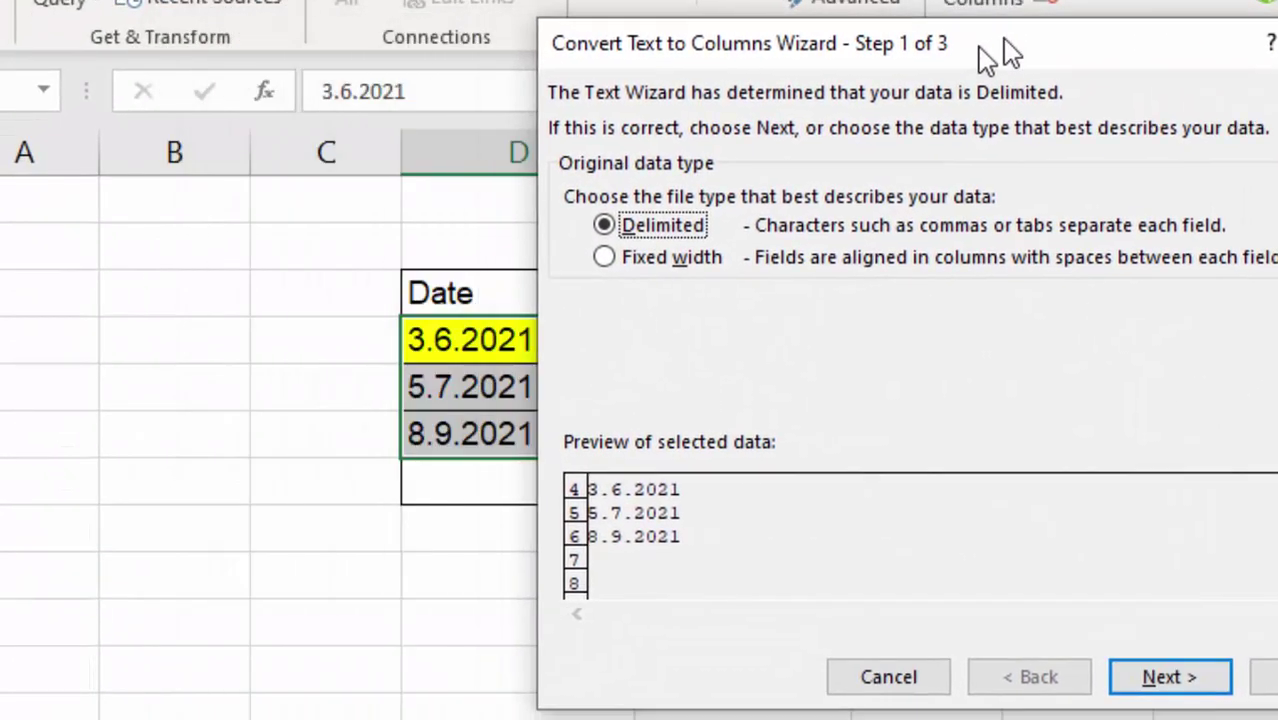
Convert column D as Delimited without Tab separator, using Date format in DMY order
left_click_drag(987, 55, 1019, 45)
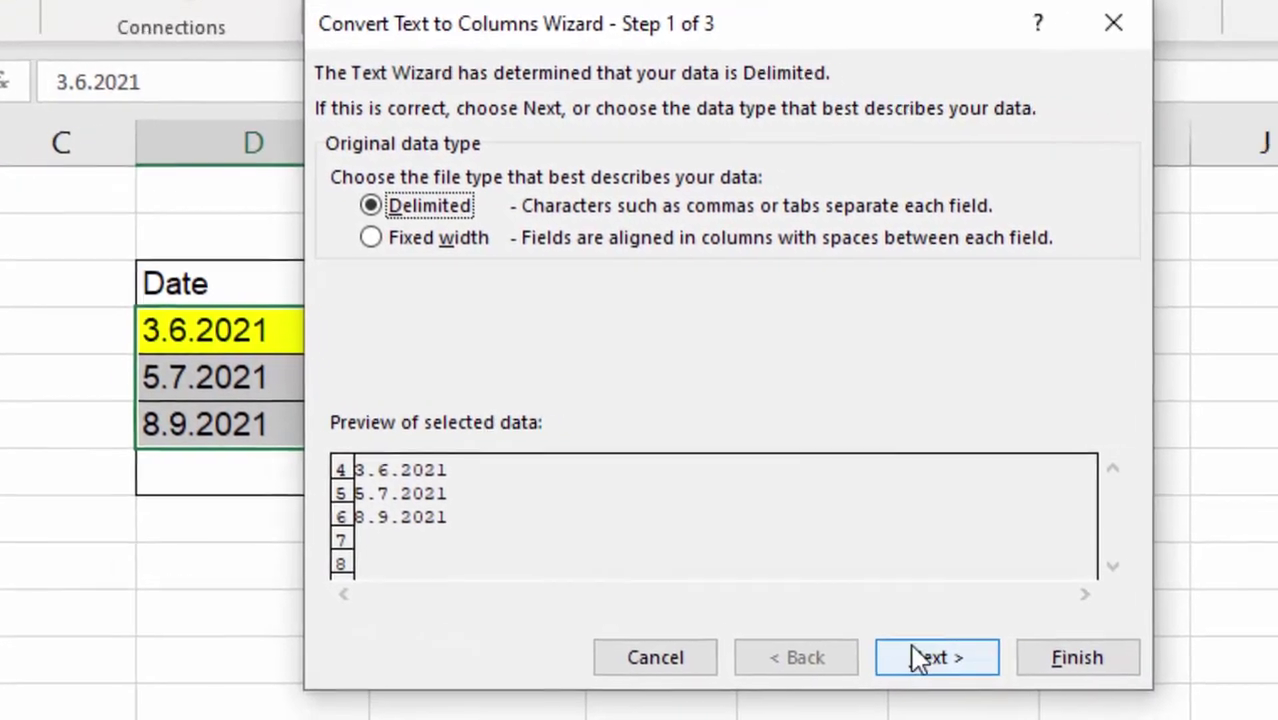
left_click(870, 660)
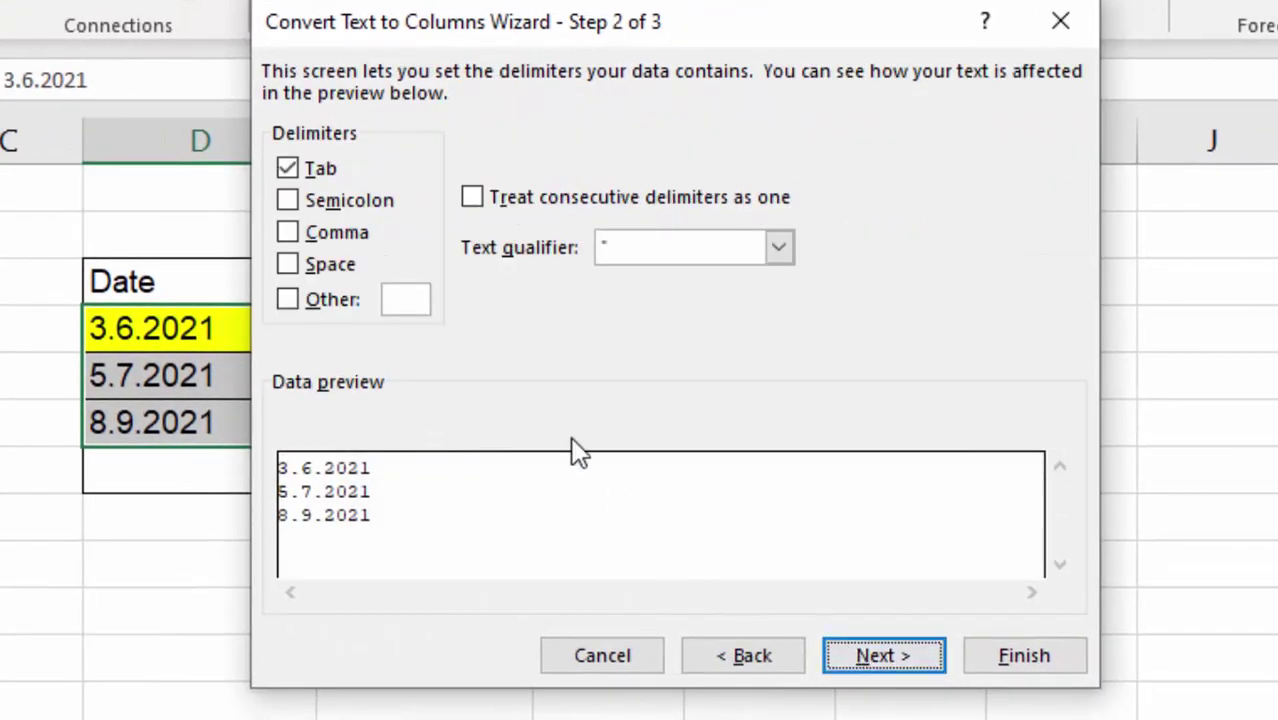
left_click(288, 170)
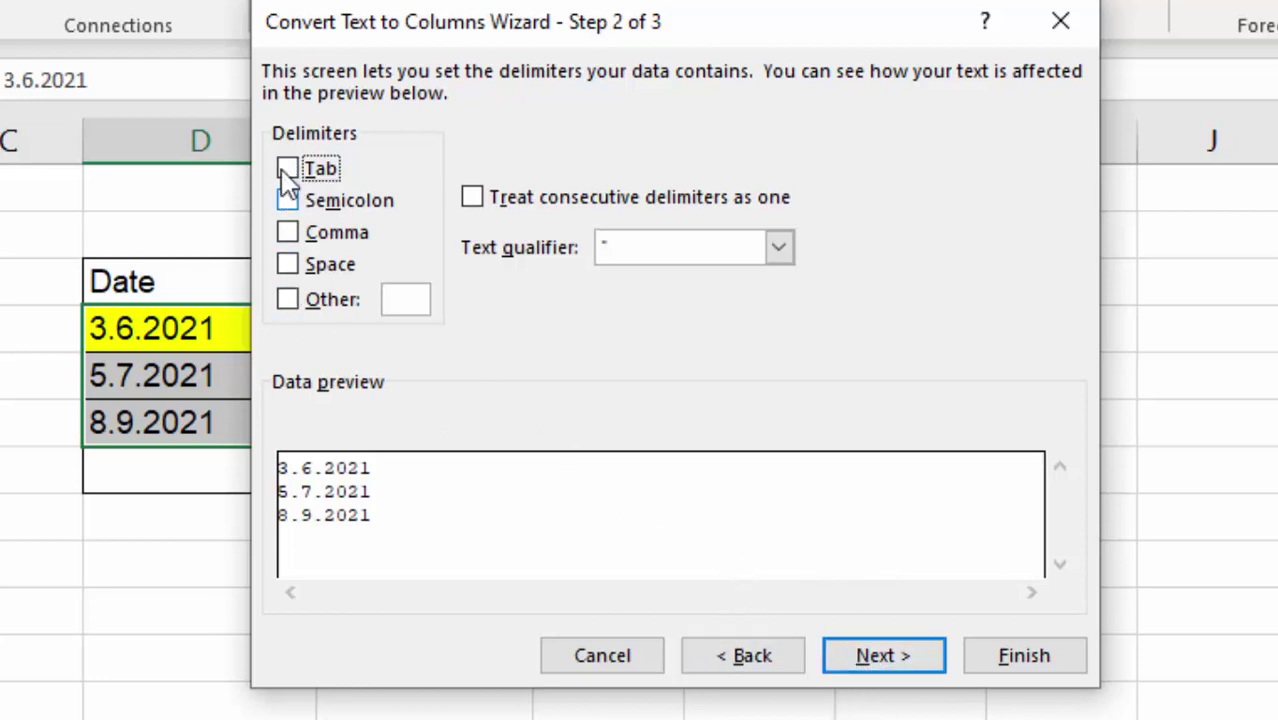
left_click(889, 658)
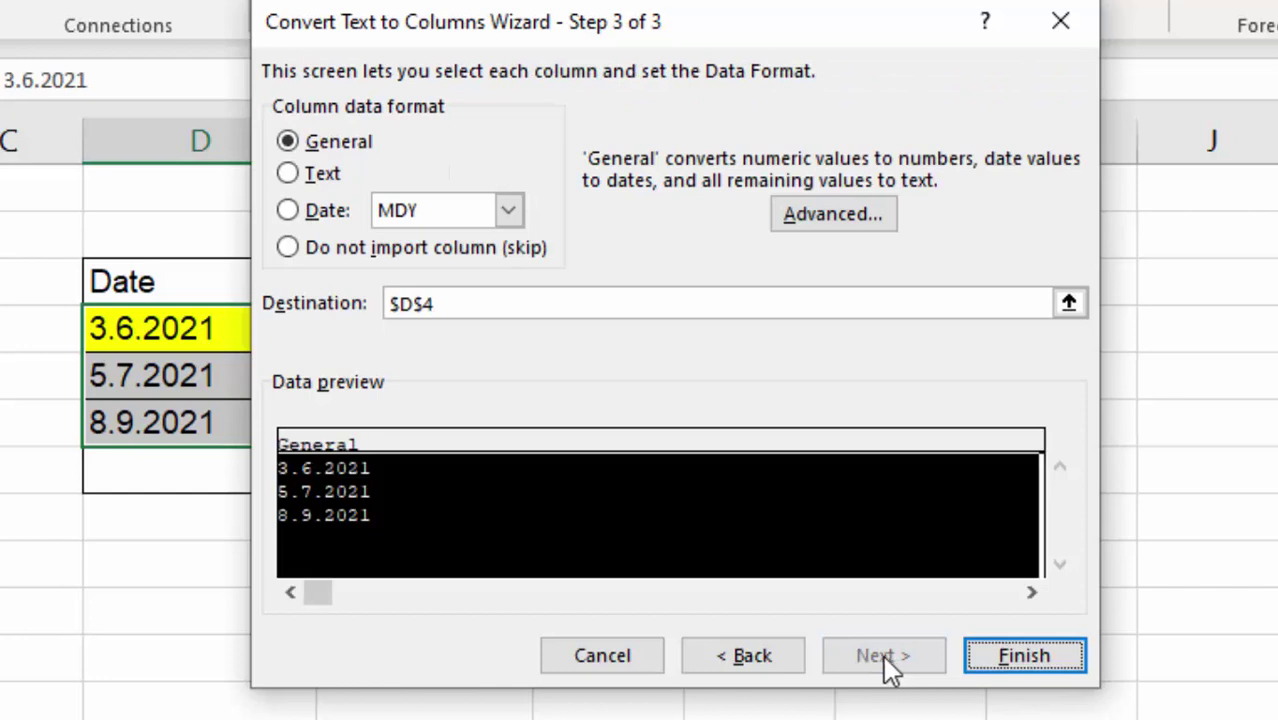
left_click(337, 216)
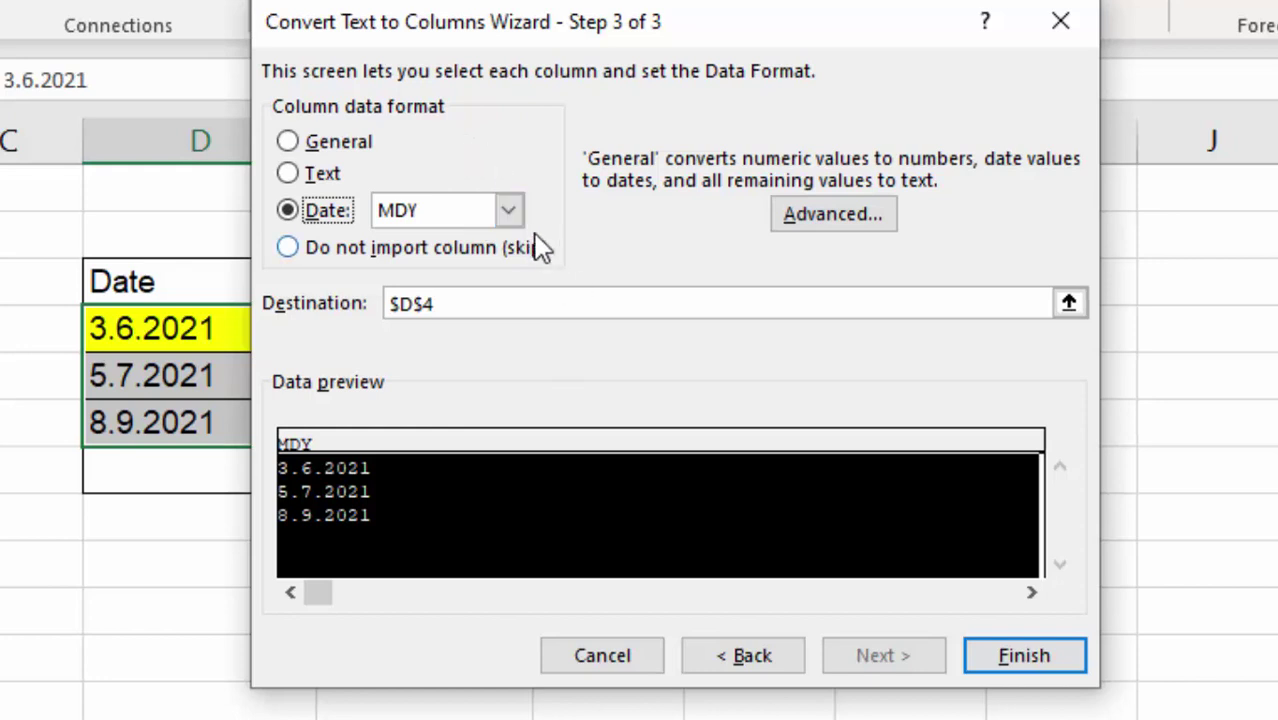
left_click(510, 215)
left_click(405, 263)
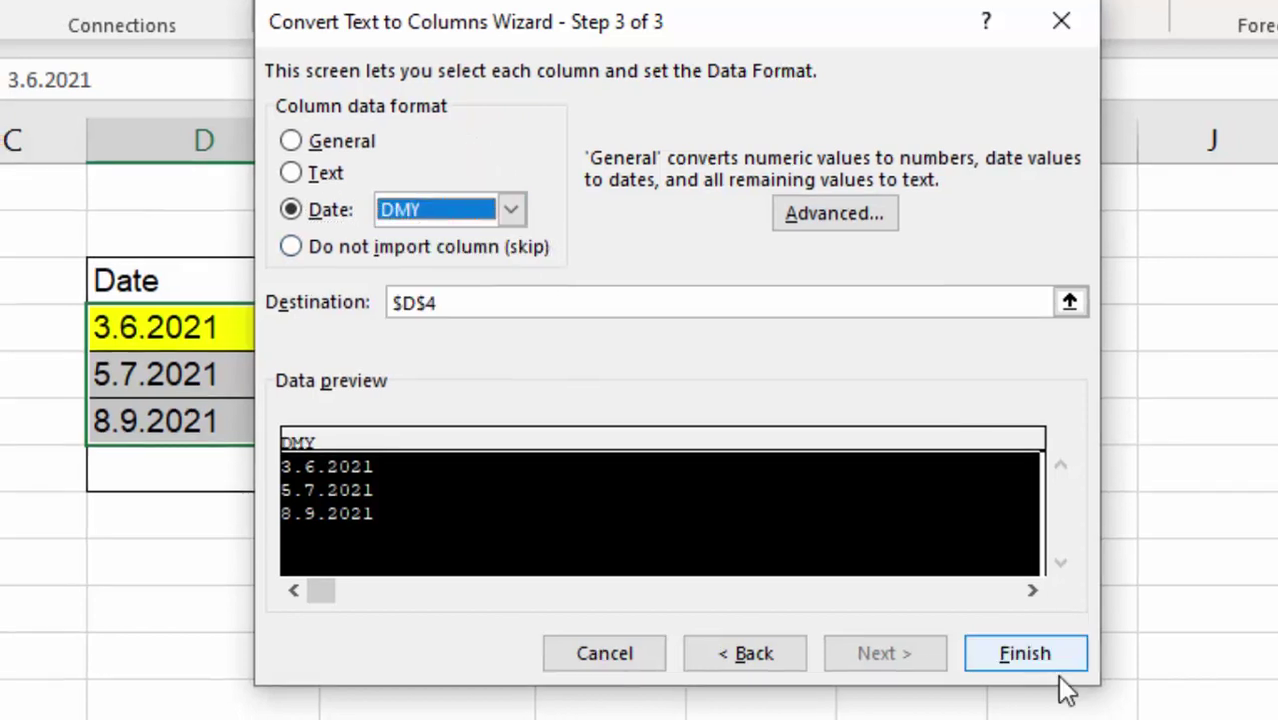
left_click(1060, 665)
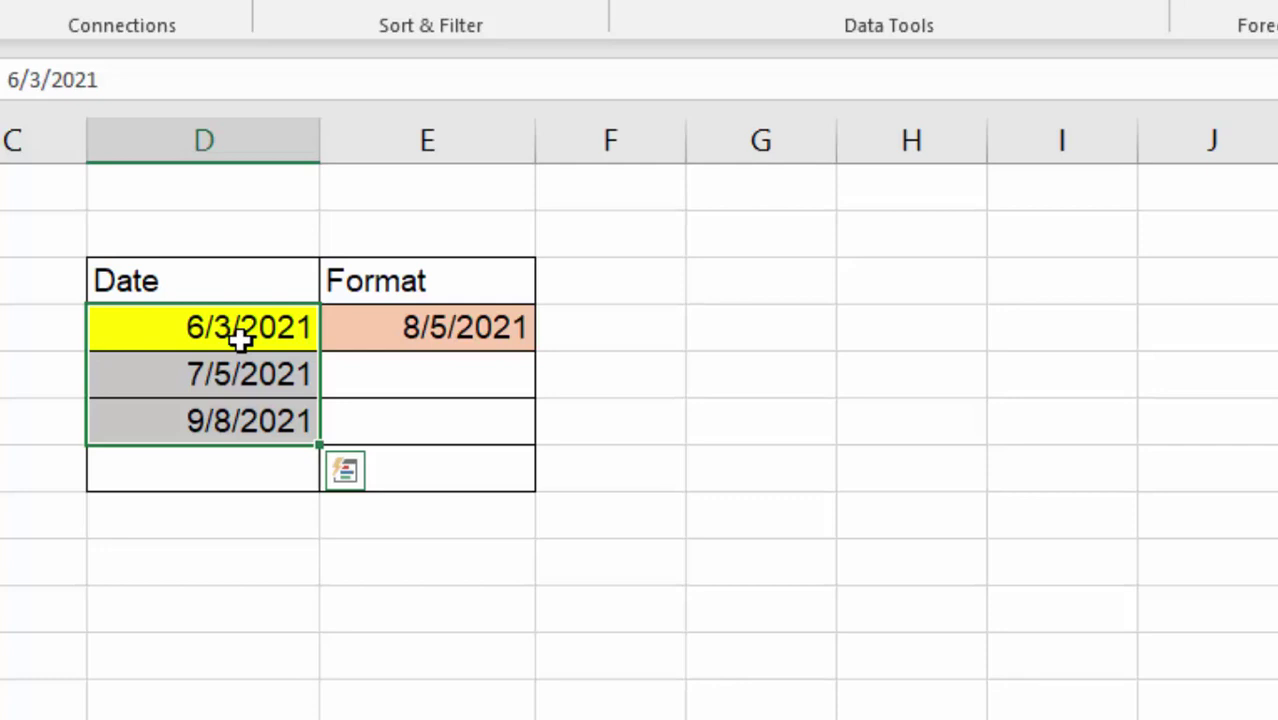
key("ctrl+z")
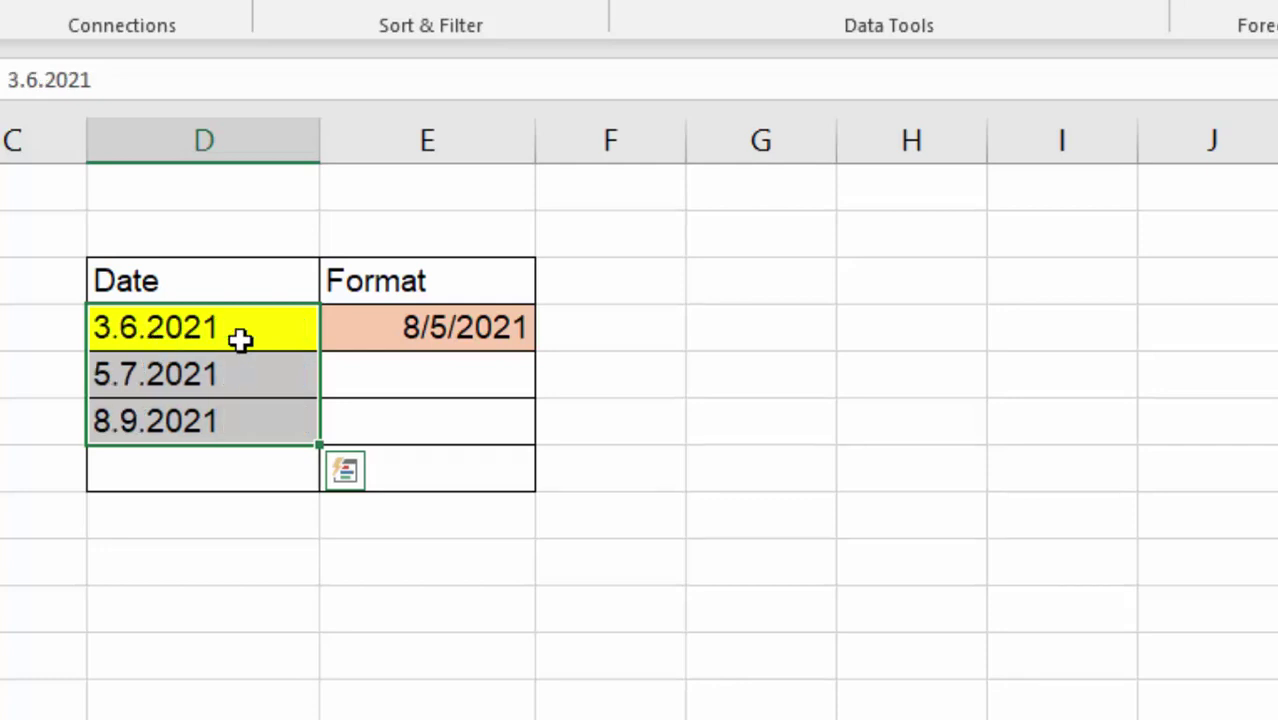
left_click(241, 340)
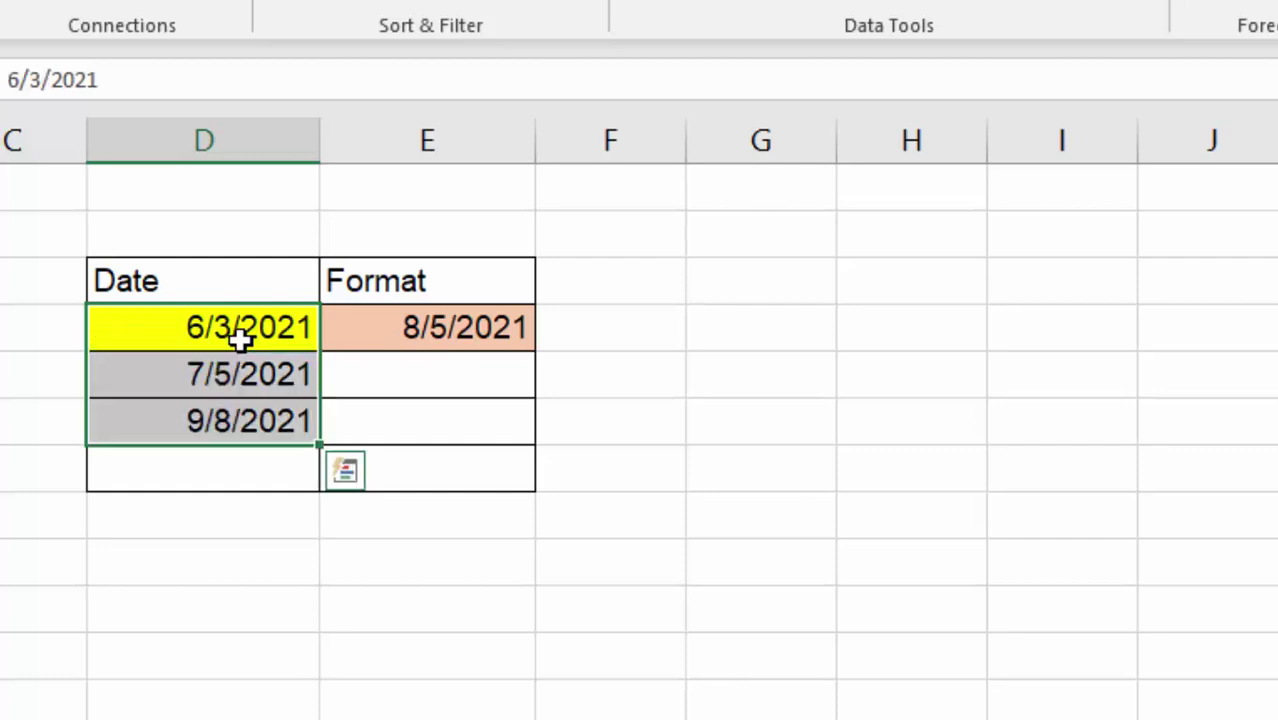
key("ctrl+z")
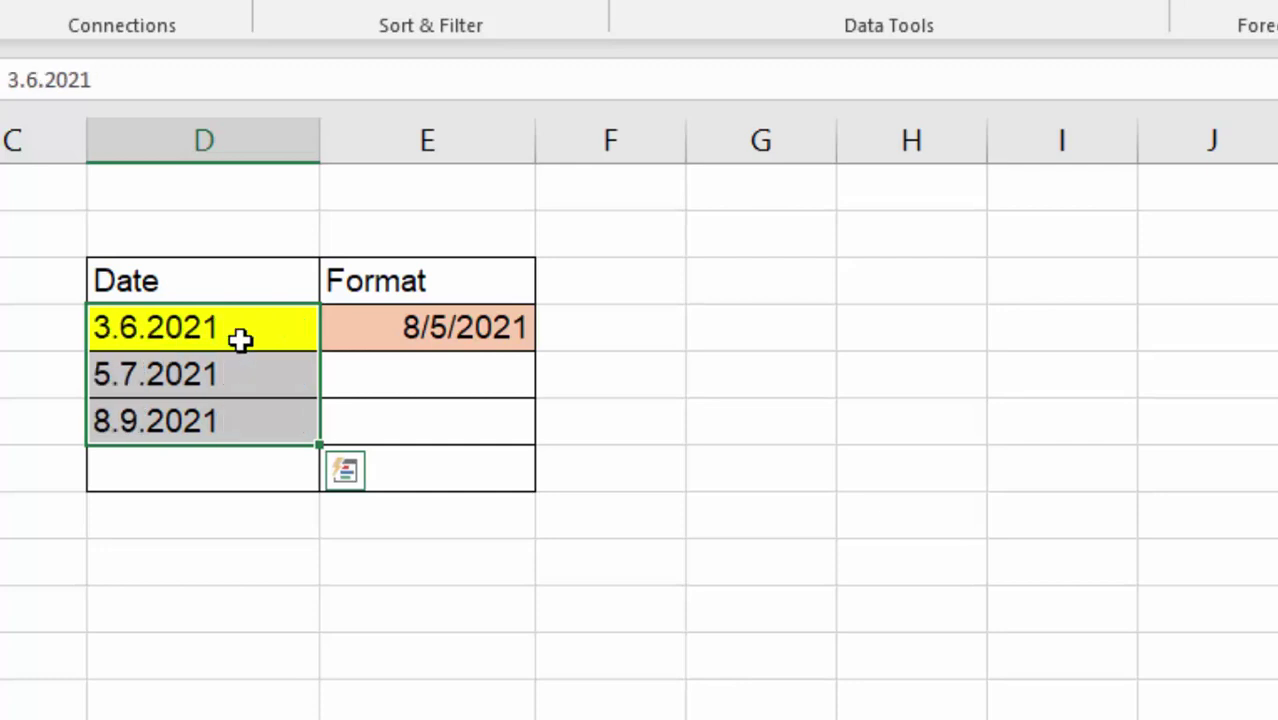
key("ctrl+y")
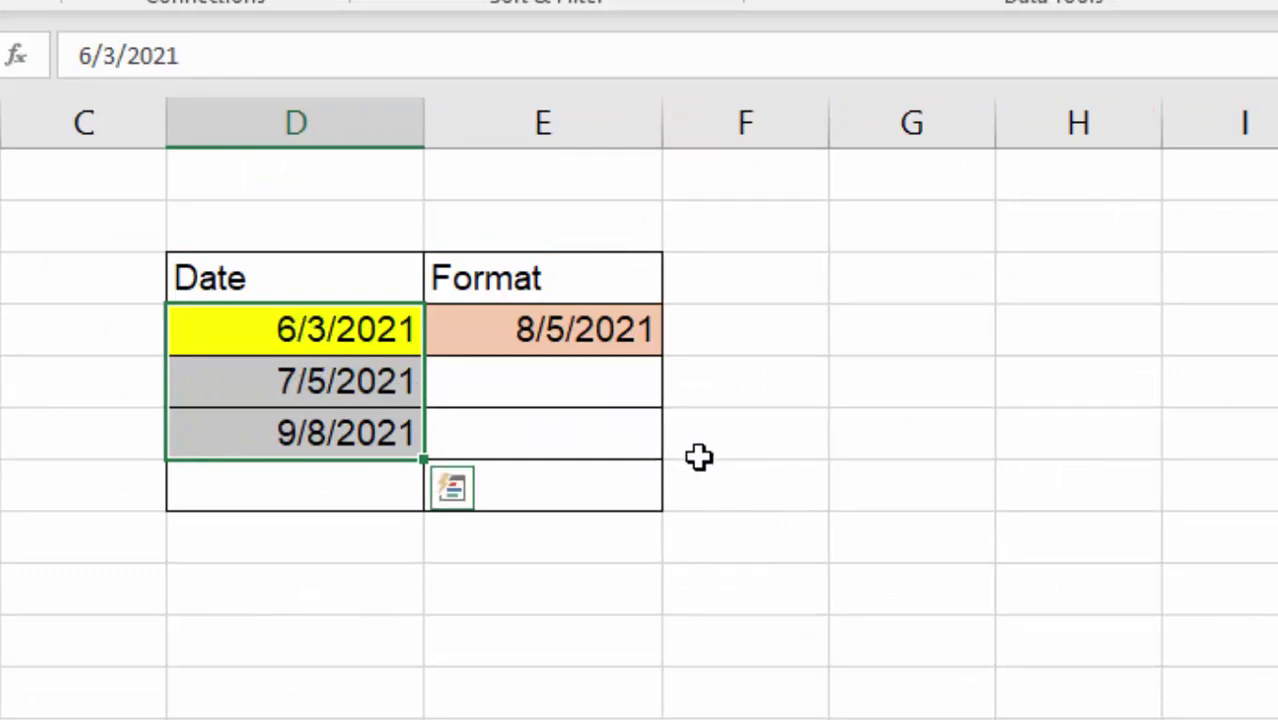
Type the dotted dates 5.5.21, 6.9.21 and 7.6.21 down column G and select them
left_click(958, 347)
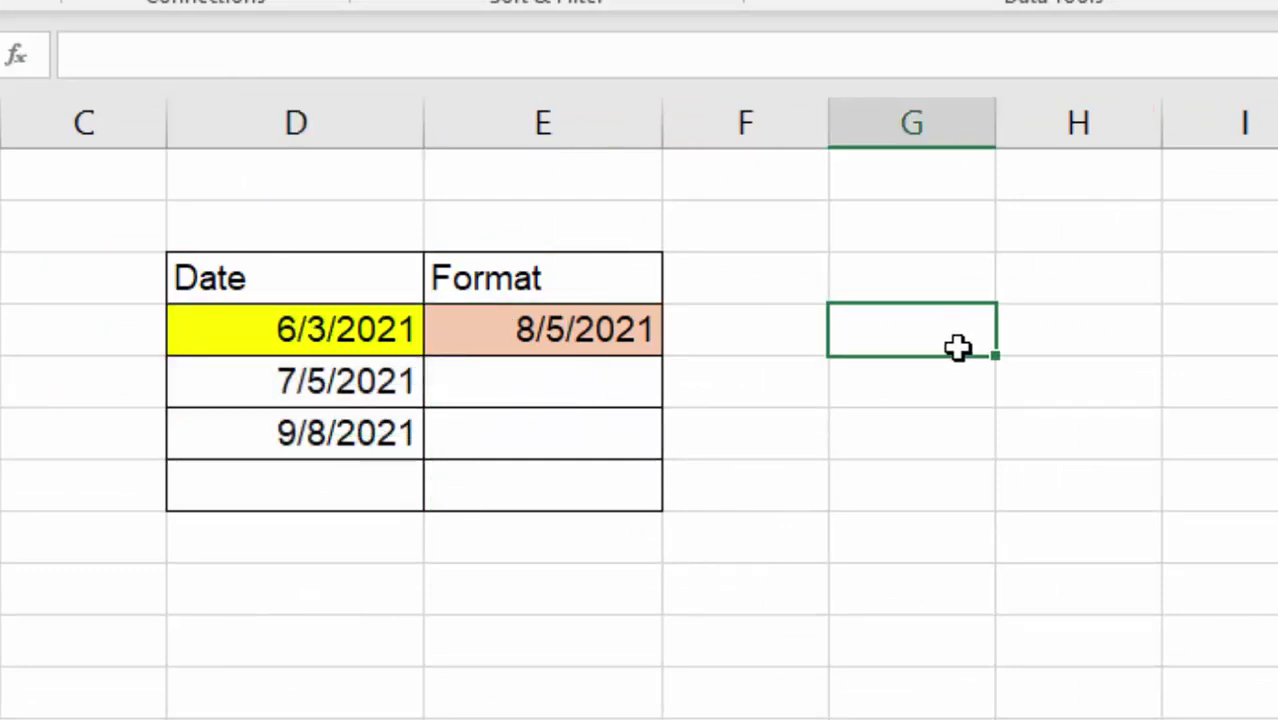
type("5.5")
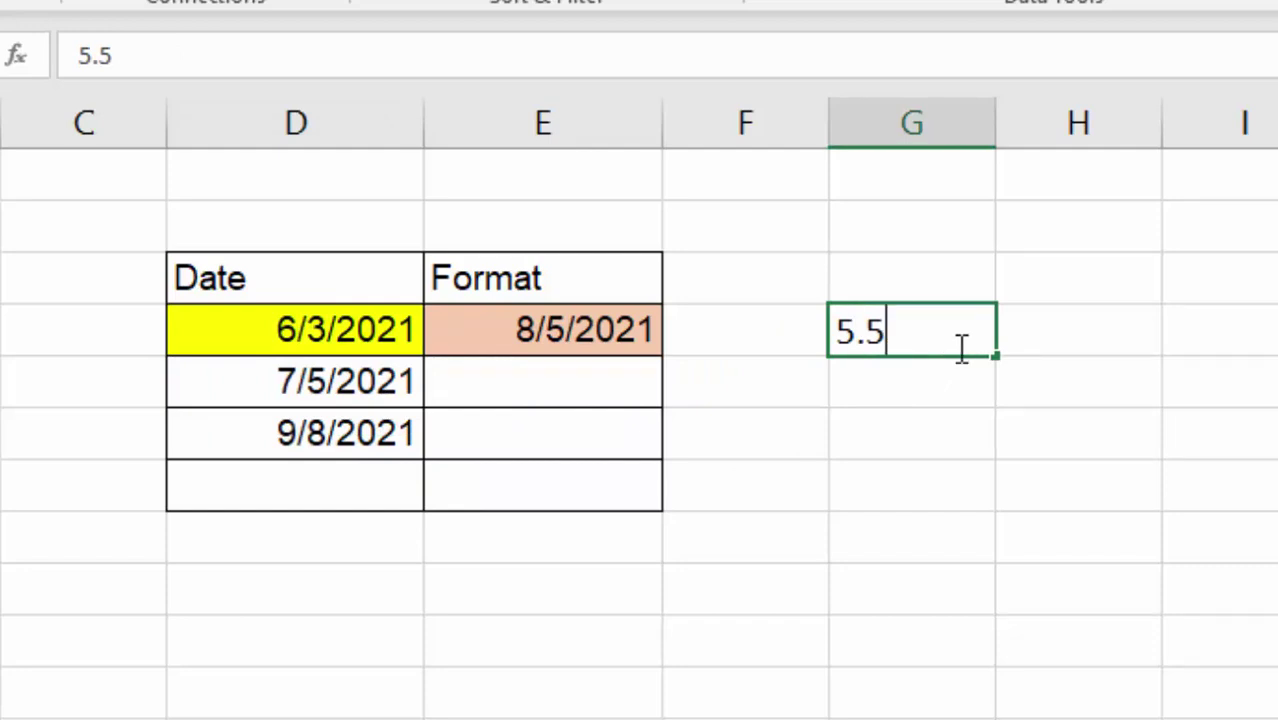
type(".21")
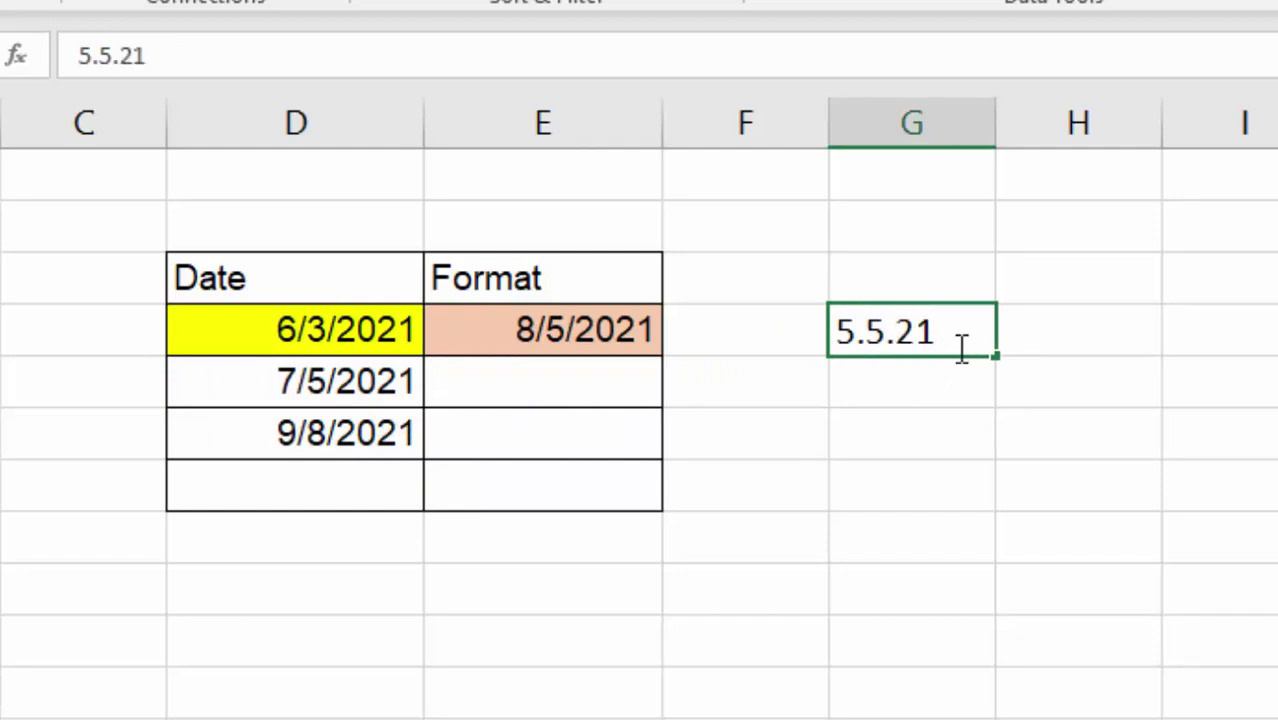
key("Return")
left_click_drag(948, 330, 945, 452)
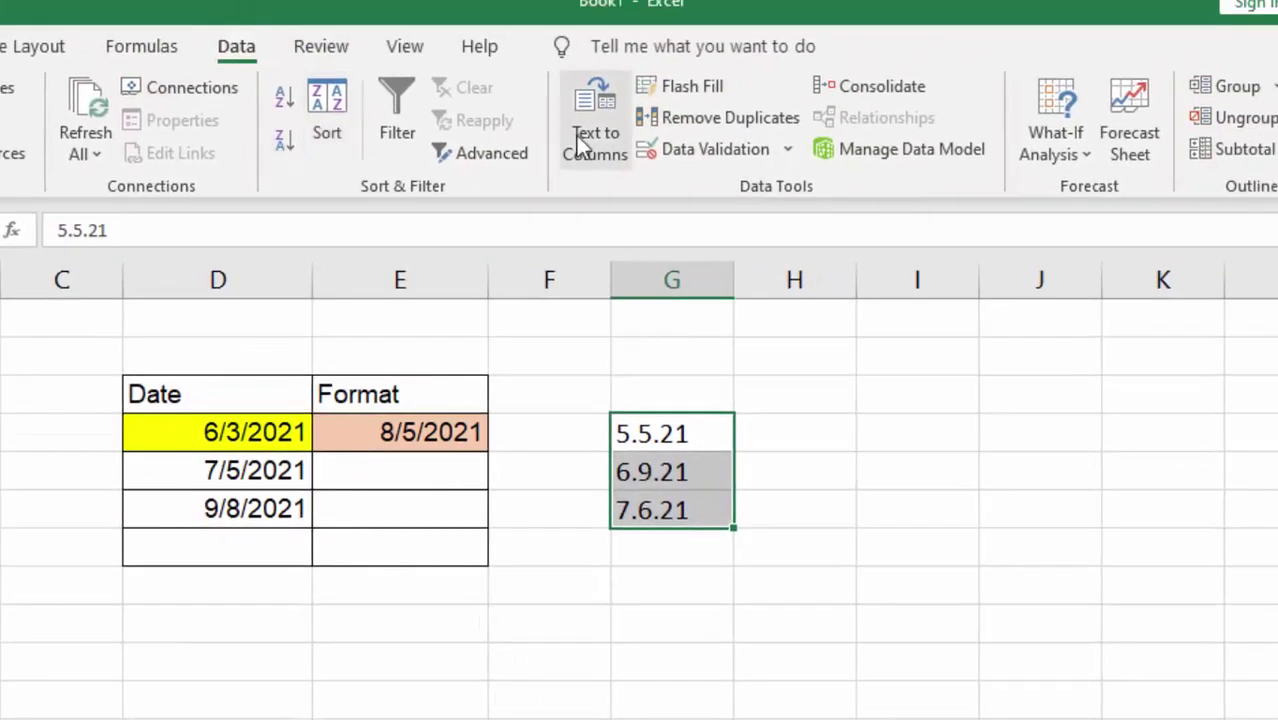
Run Text to Columns on column G with Date format in MDY order
left_click(596, 125)
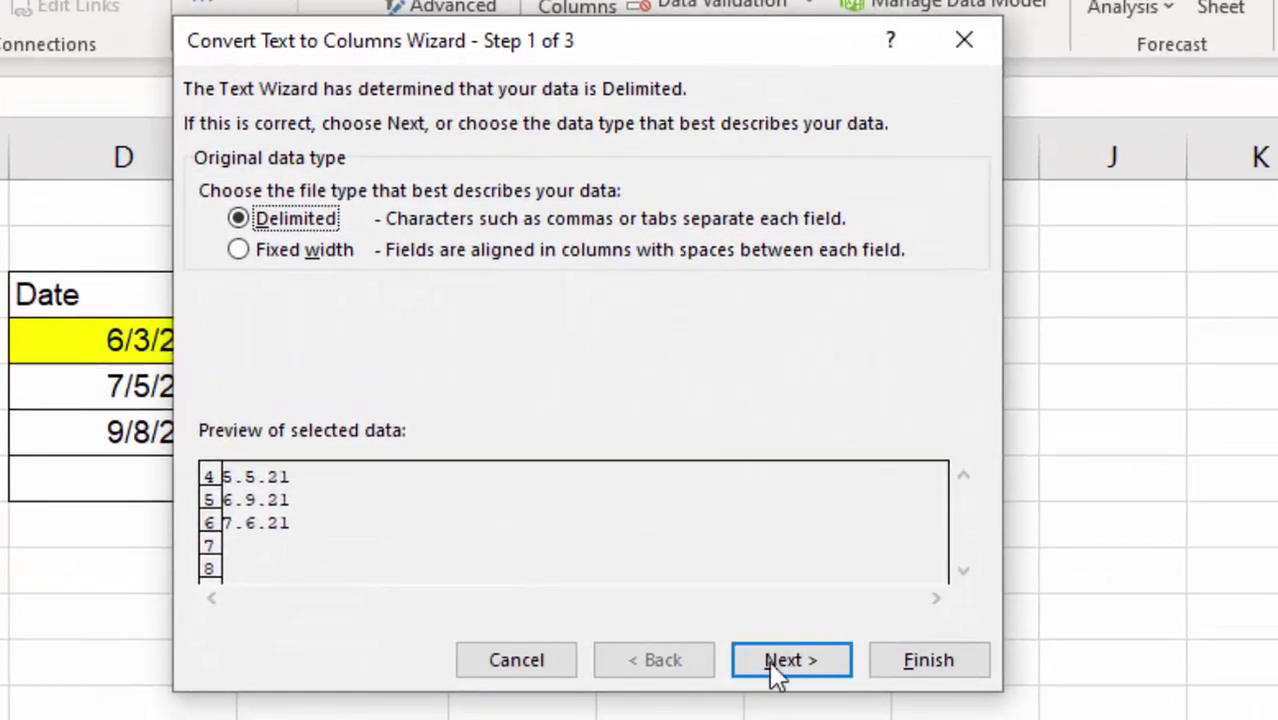
left_click(772, 664)
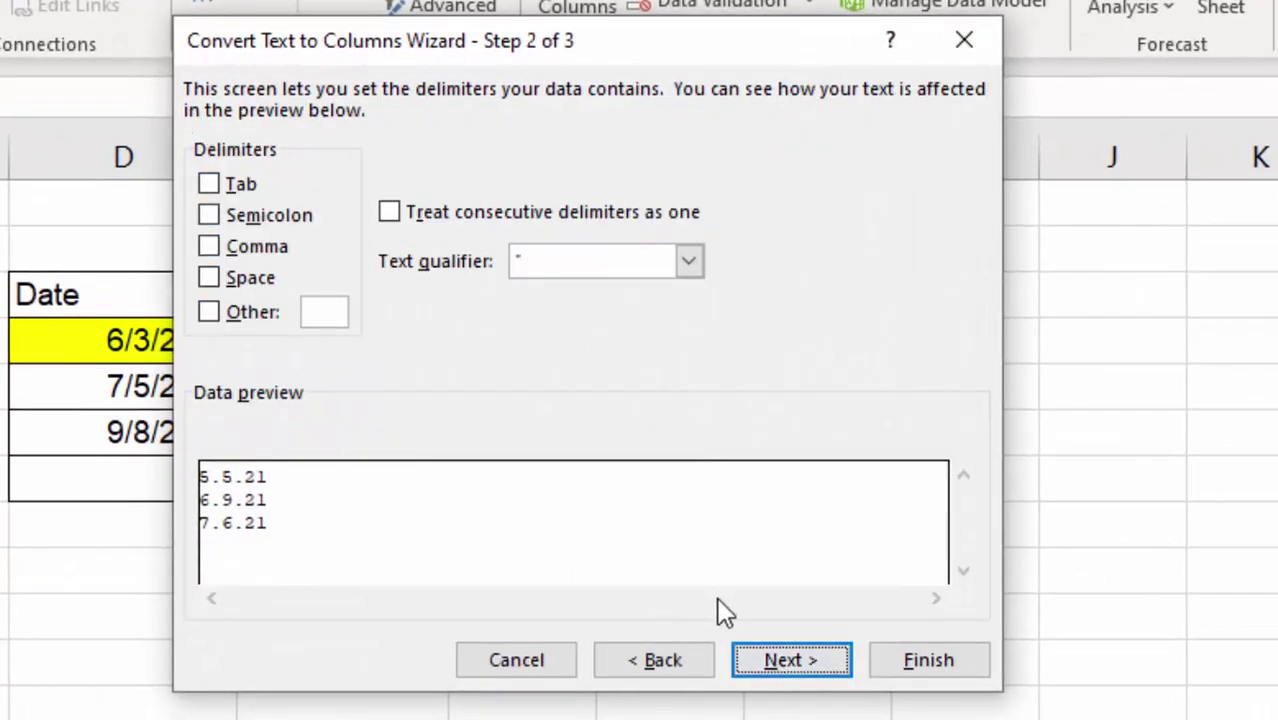
left_click(792, 664)
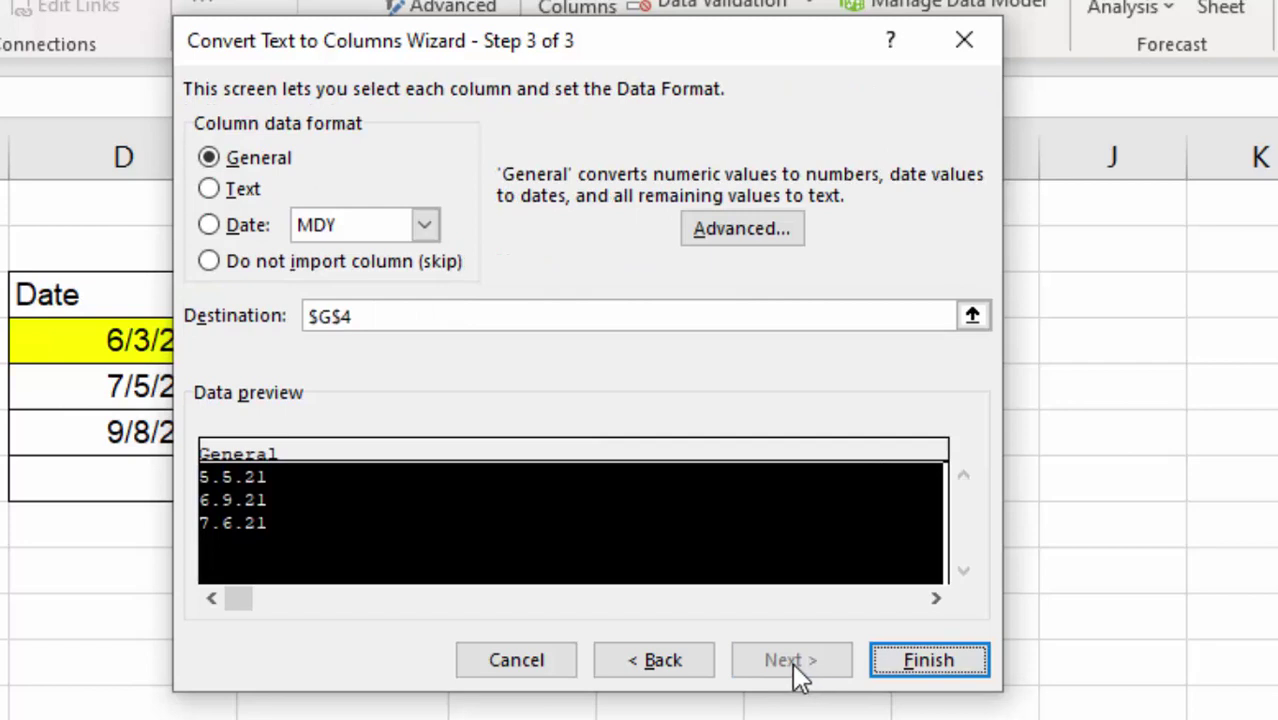
left_click(258, 235)
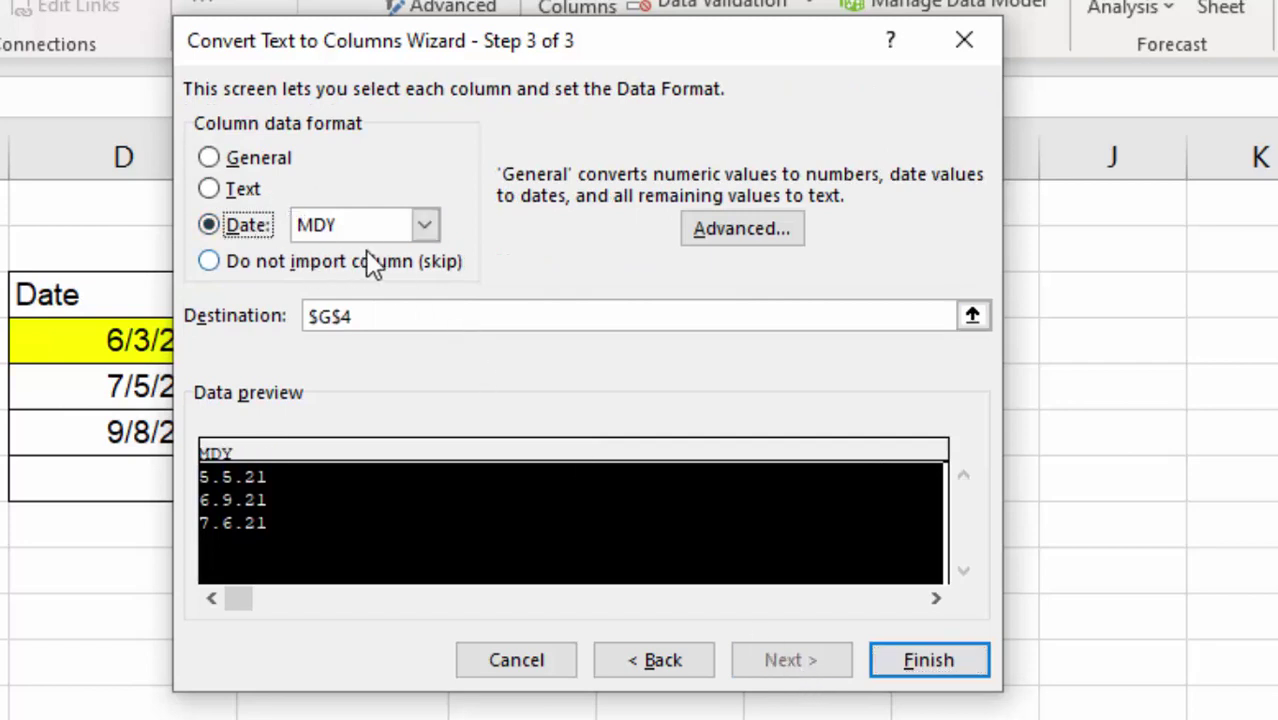
key("Return")
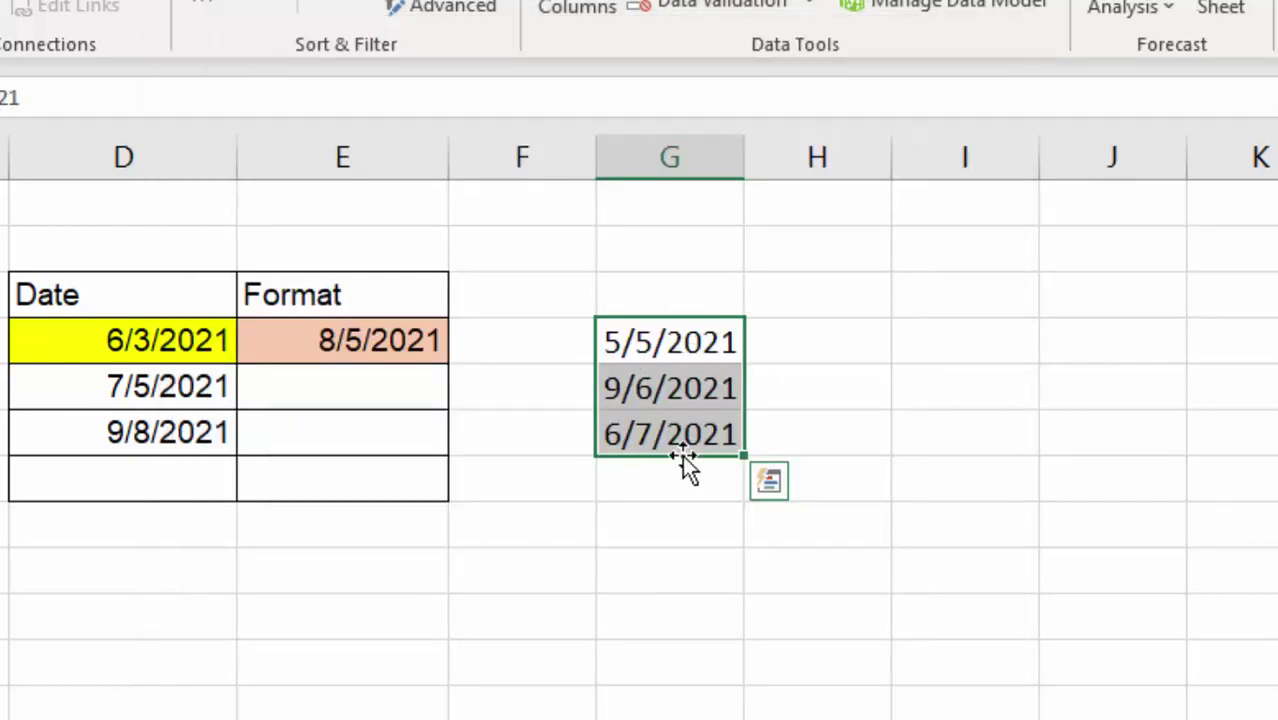